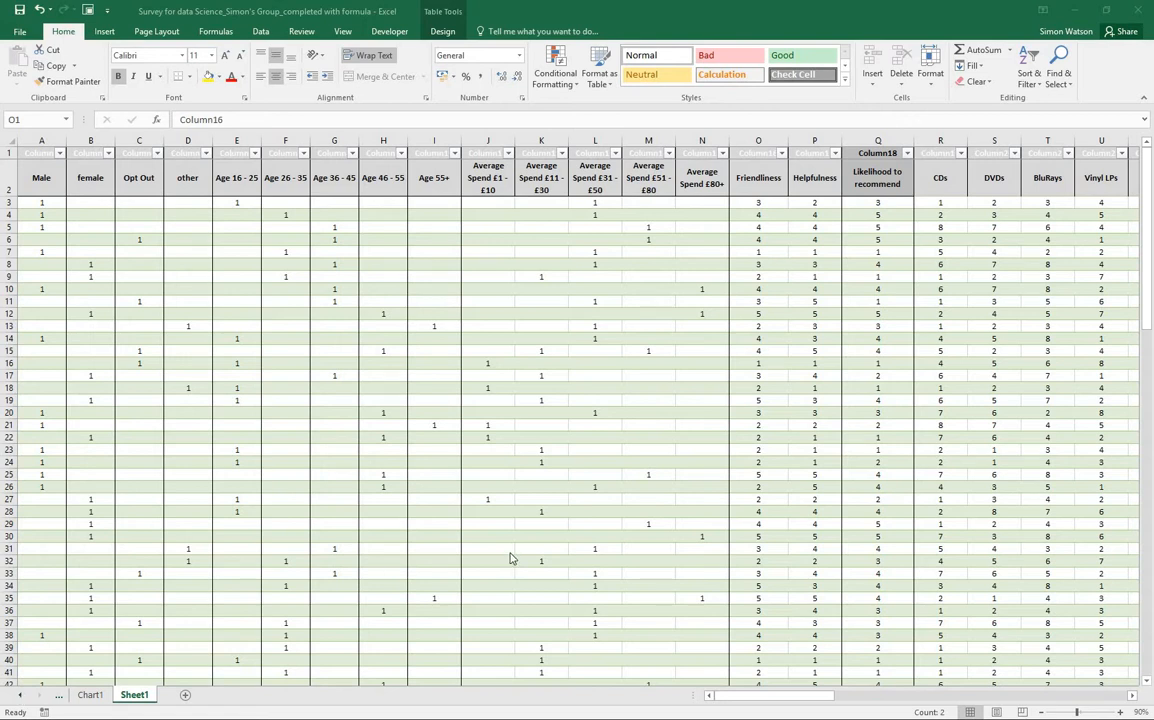
Select the Age 16 - 25 column and examine its responses down to the age group totals
left_click(235, 139)
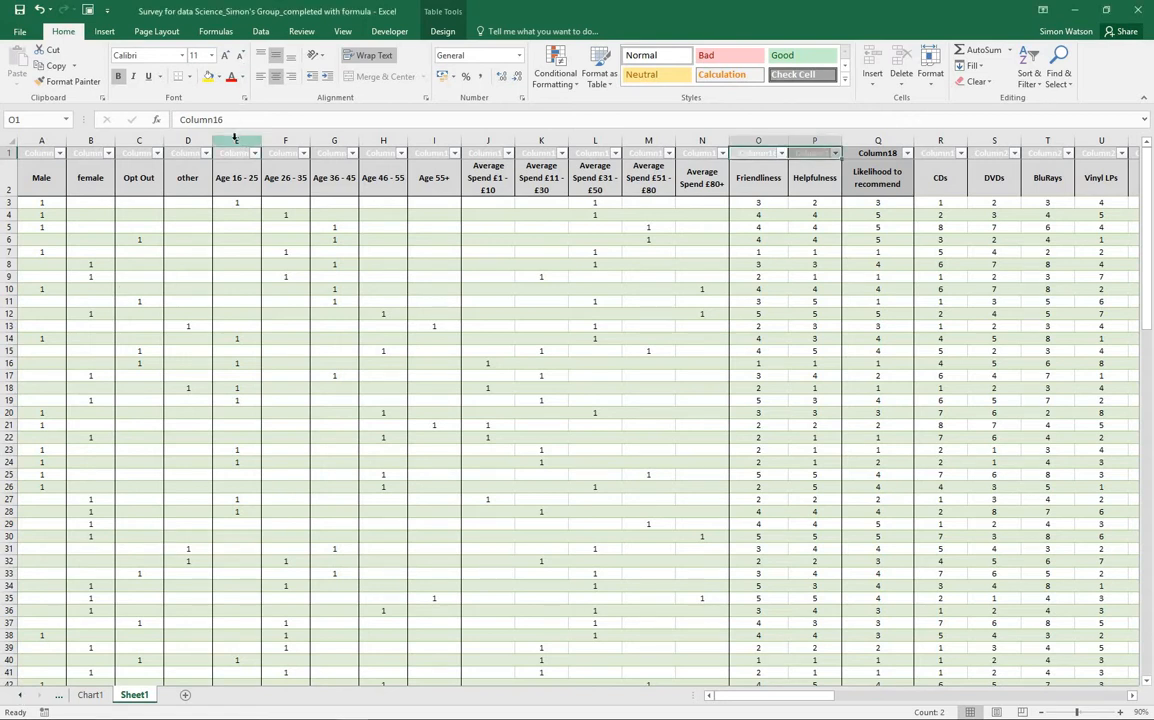
left_click(236, 140)
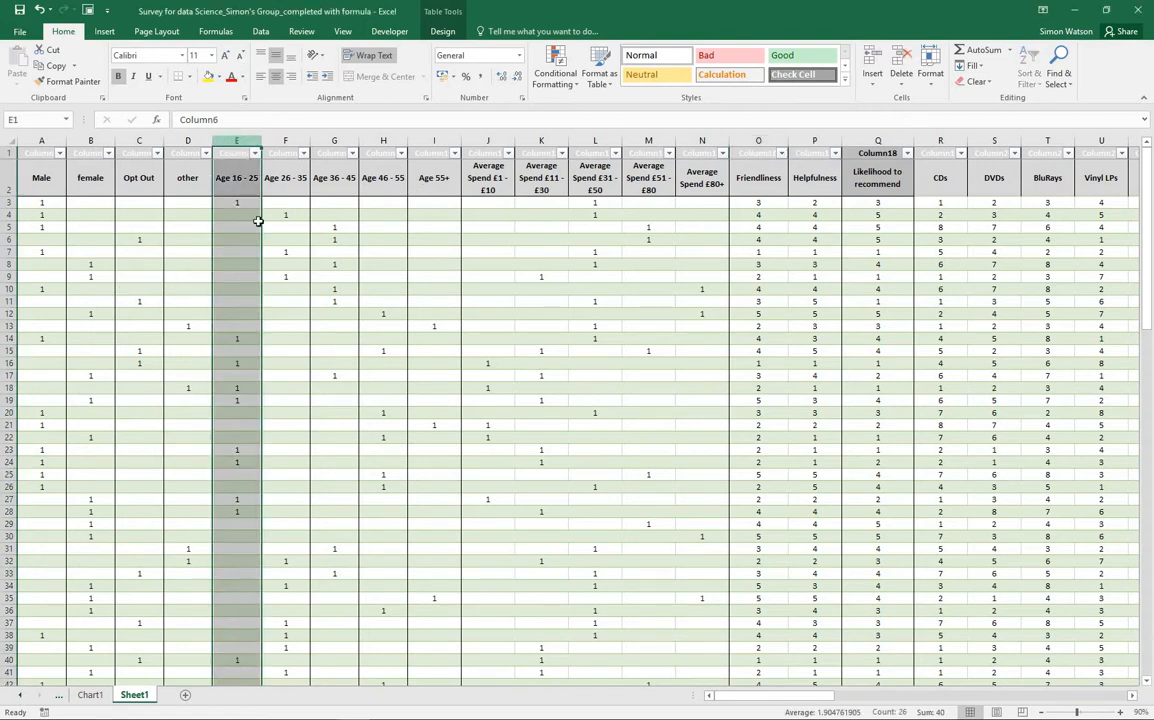
scroll(250, 248, "down", 1)
scroll(250, 248, "up", 1)
scroll(241, 185, "down", 5)
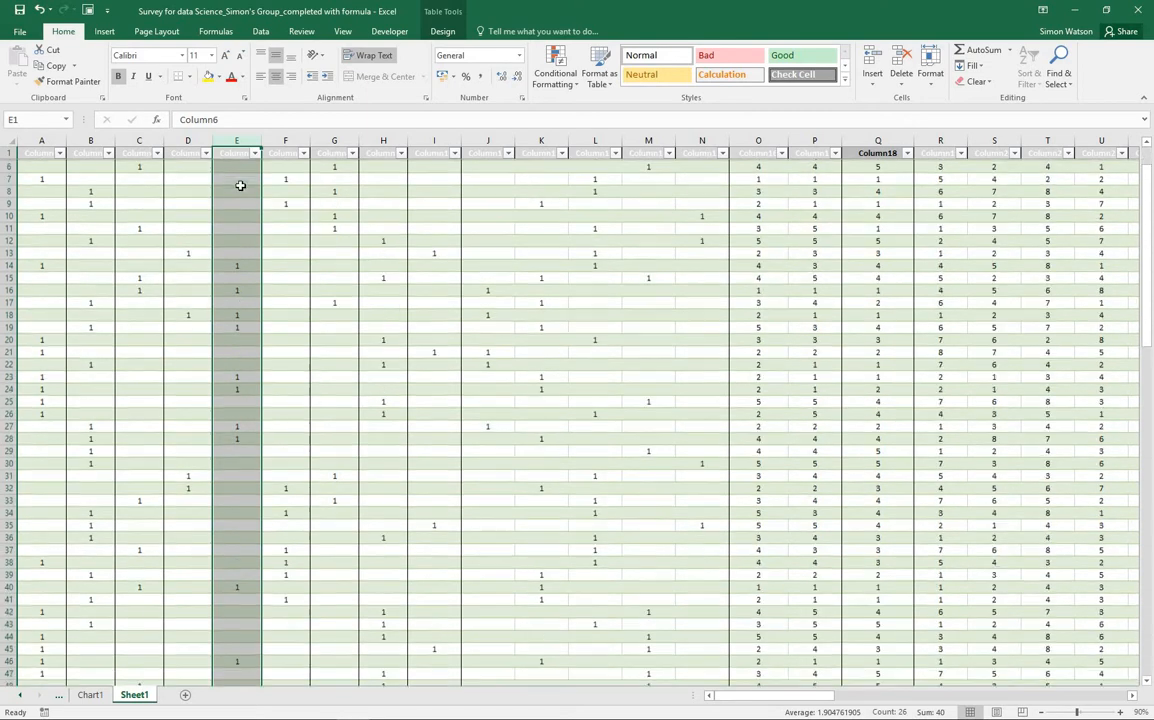
scroll(240, 190, "down", 6)
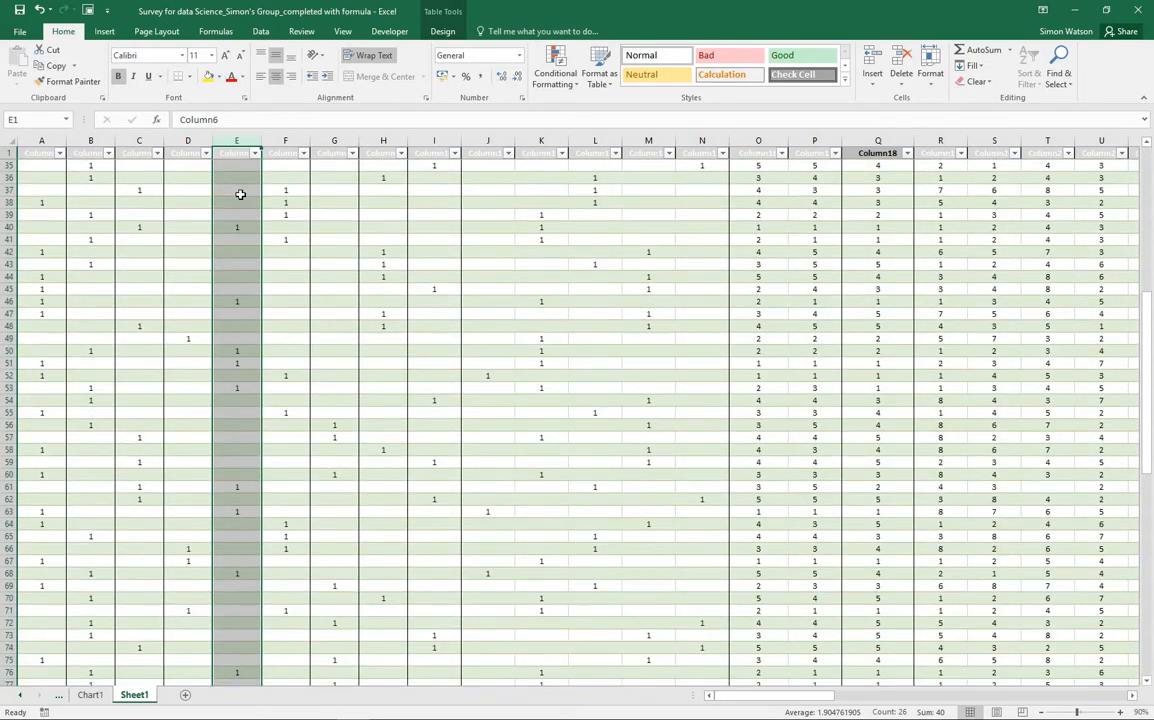
scroll(240, 194, "down", 9)
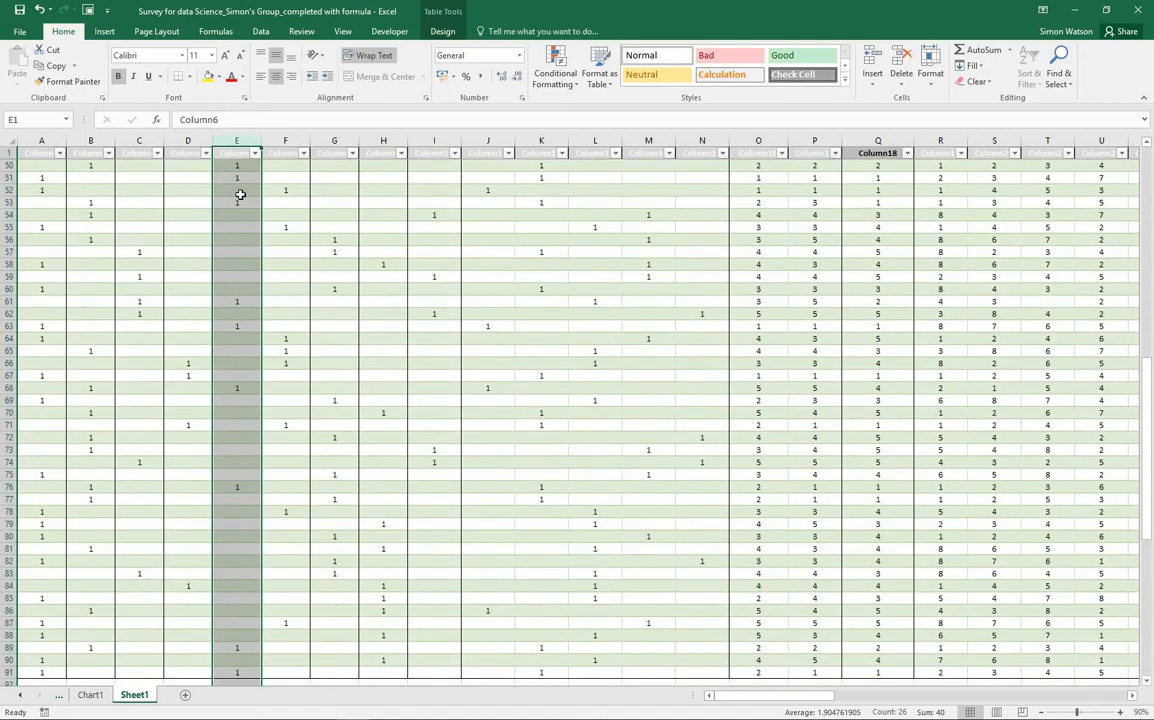
scroll(240, 194, "down", 1)
scroll(240, 195, "up", 1)
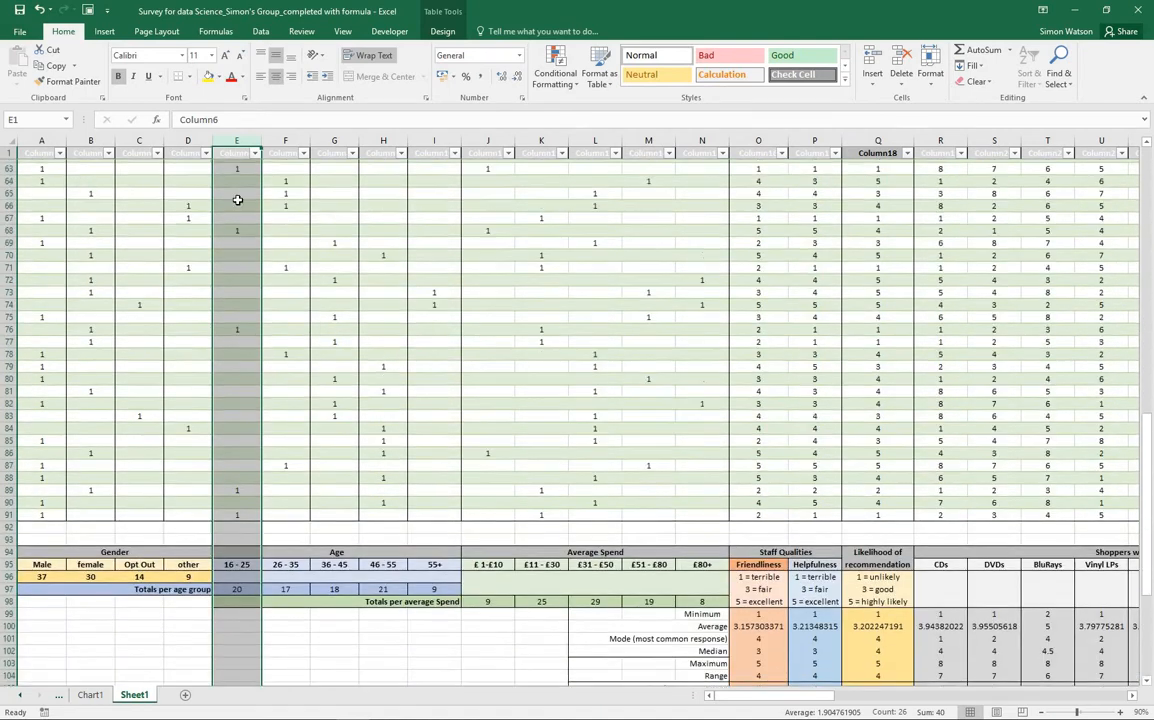
scroll(239, 198, "down", 1)
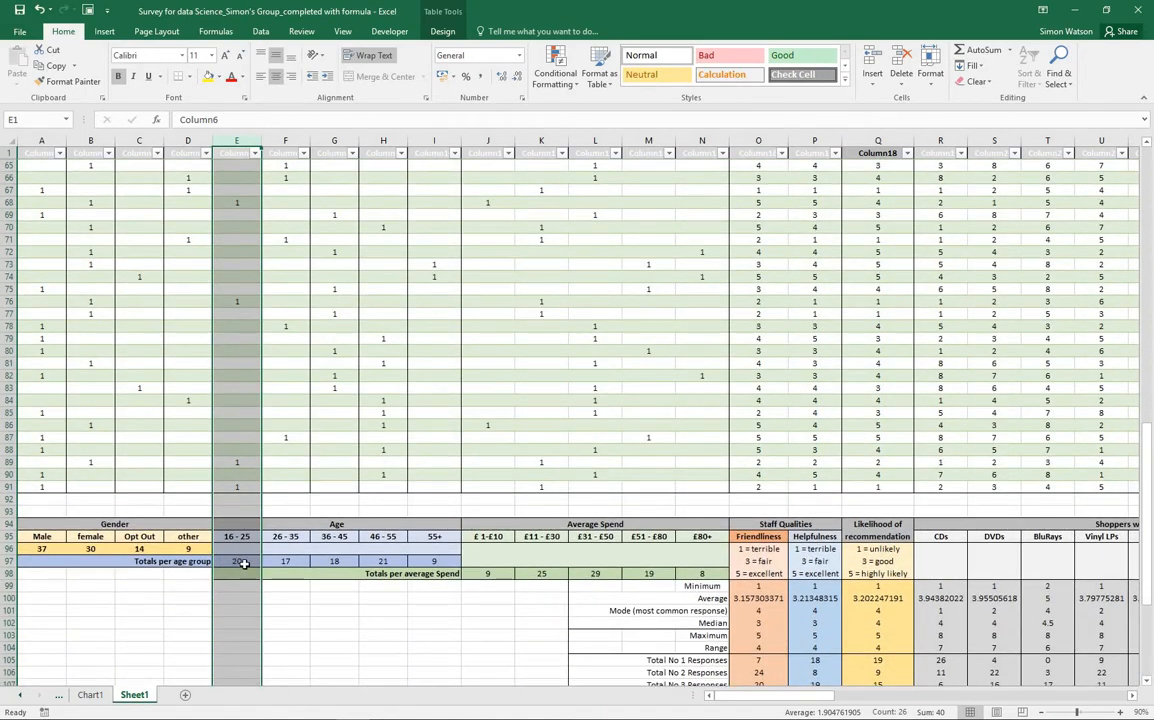
scroll(235, 429, "up", 2)
scroll(235, 429, "up", 11)
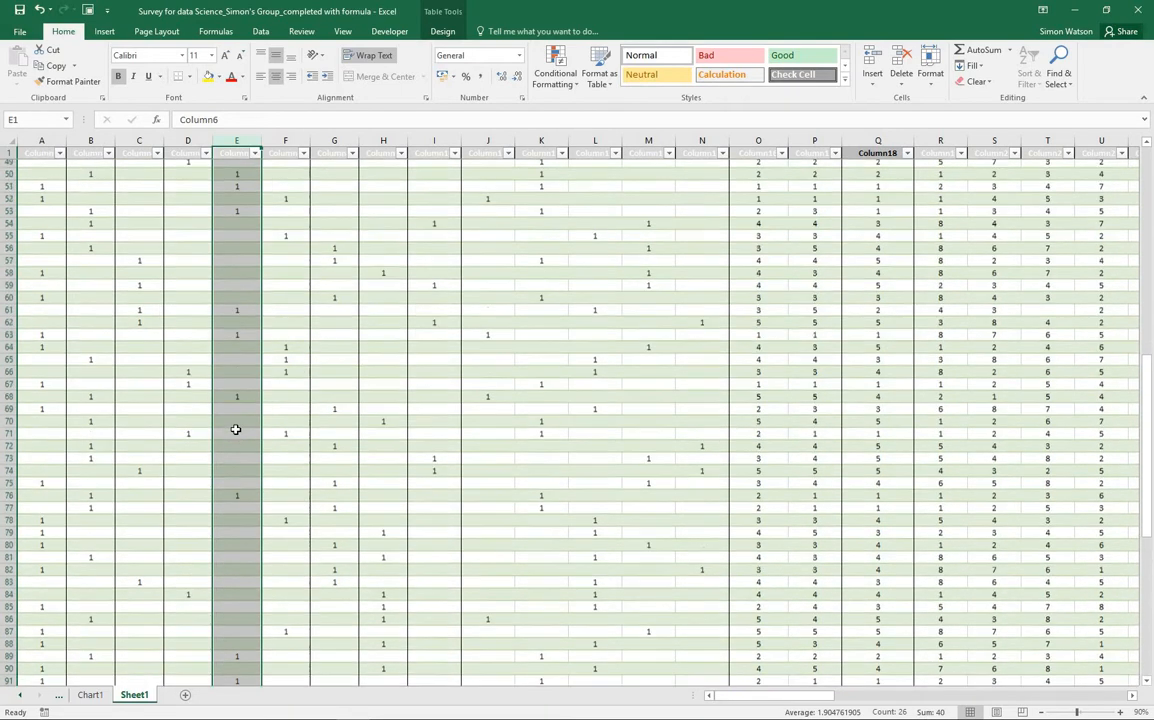
scroll(235, 429, "up", 3)
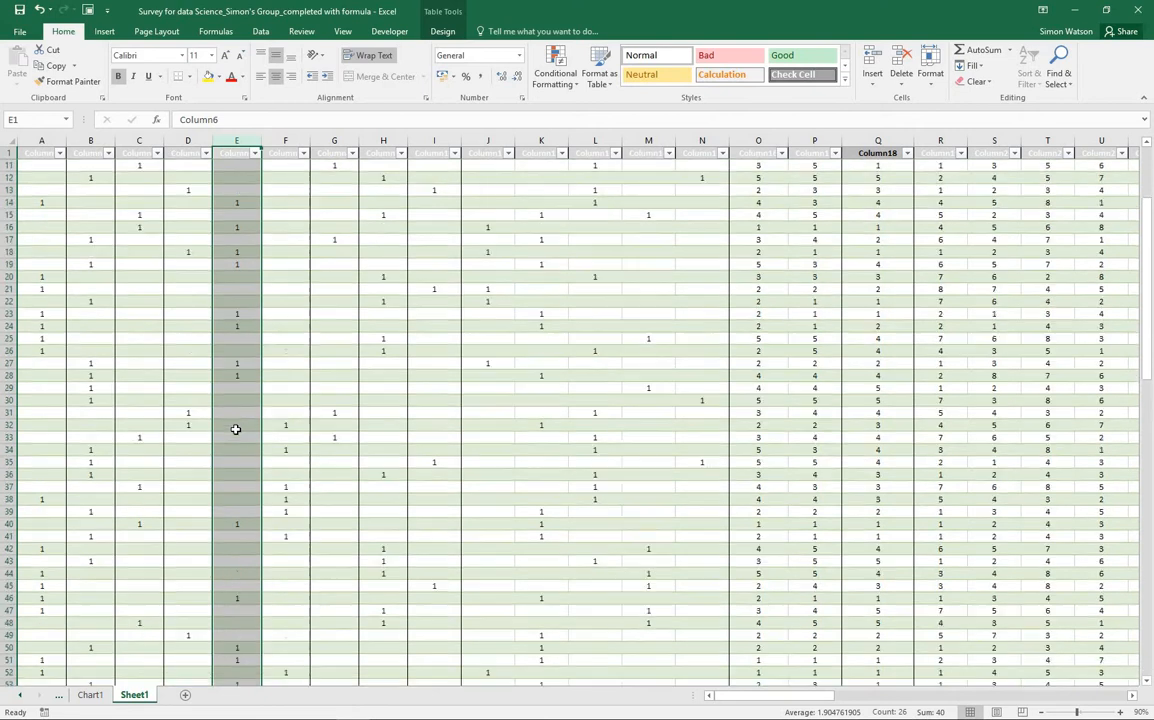
scroll(235, 429, "up", 5)
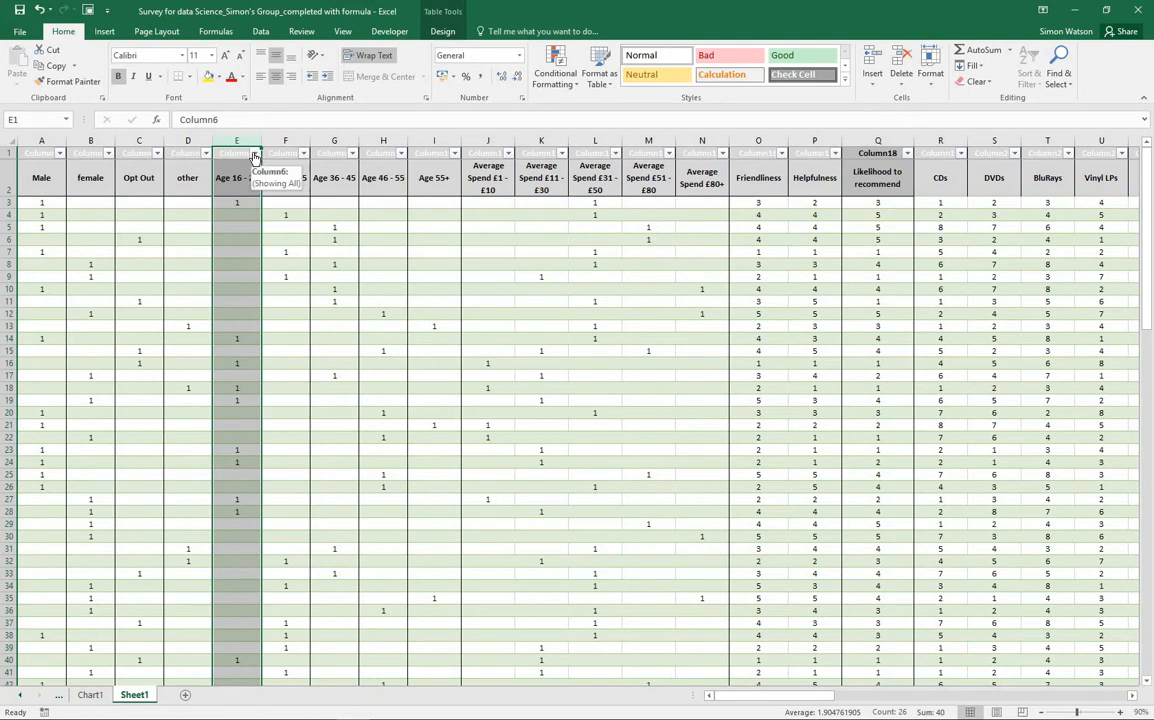
Filter the Age 16 - 25 column to exclude blanks and review the remaining rows through to the Additional Comments
left_click(255, 153)
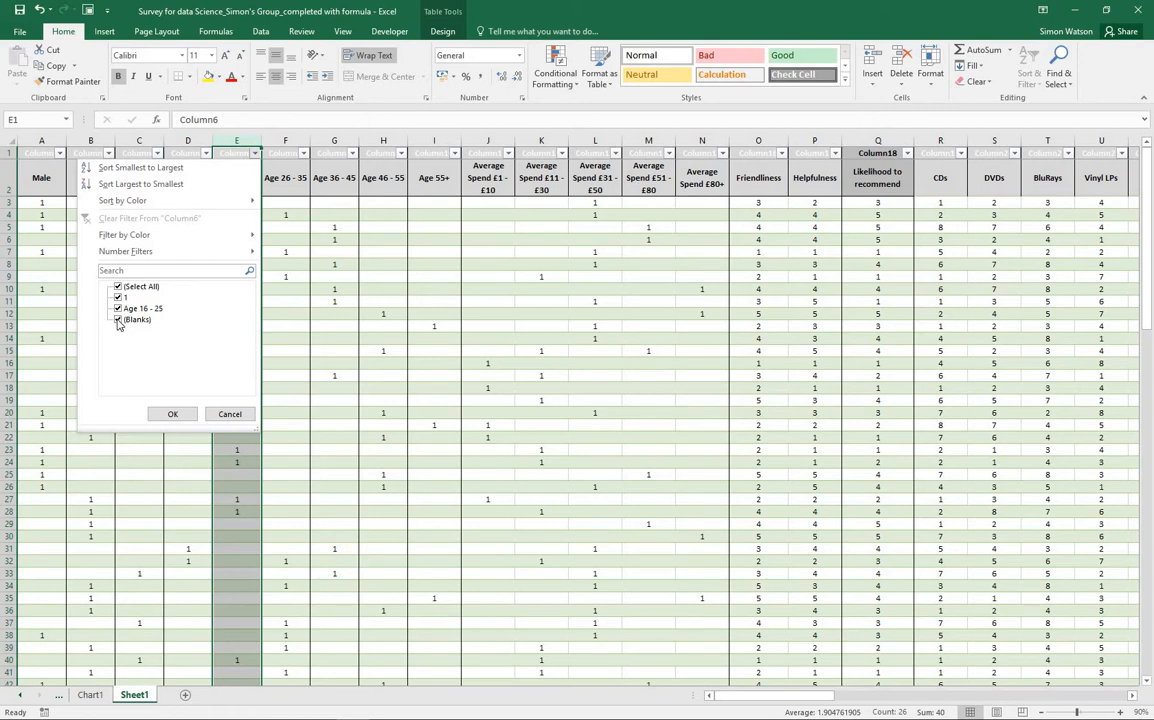
left_click(119, 321)
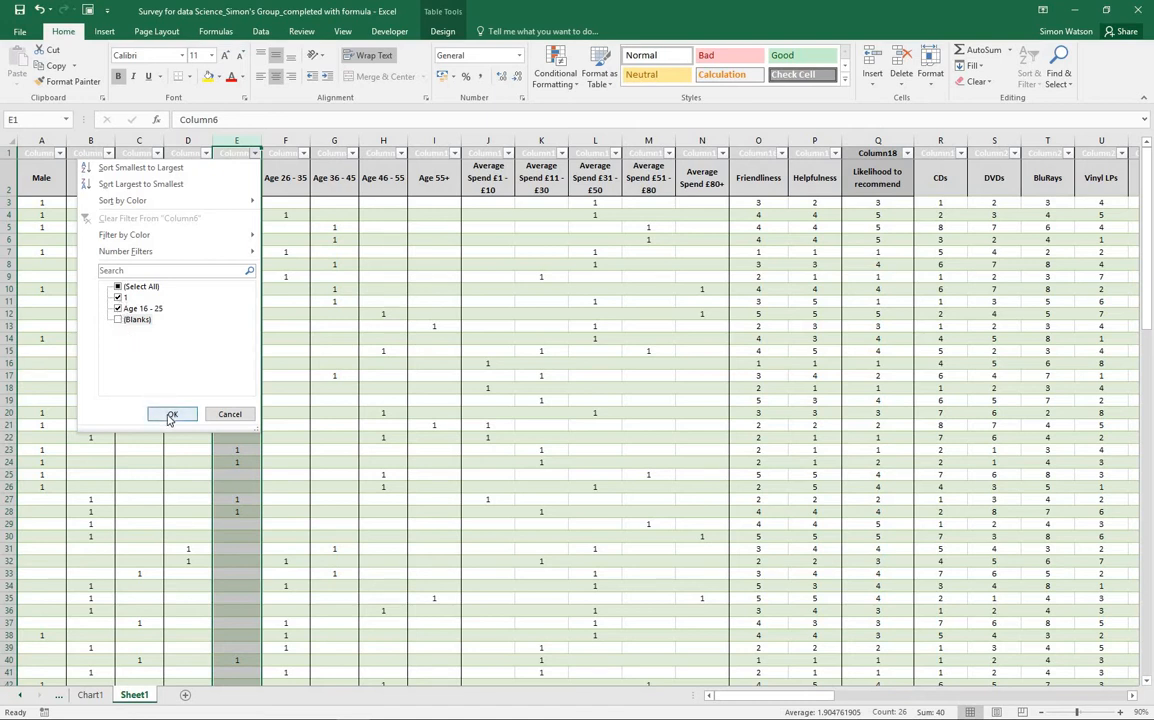
left_click(170, 416)
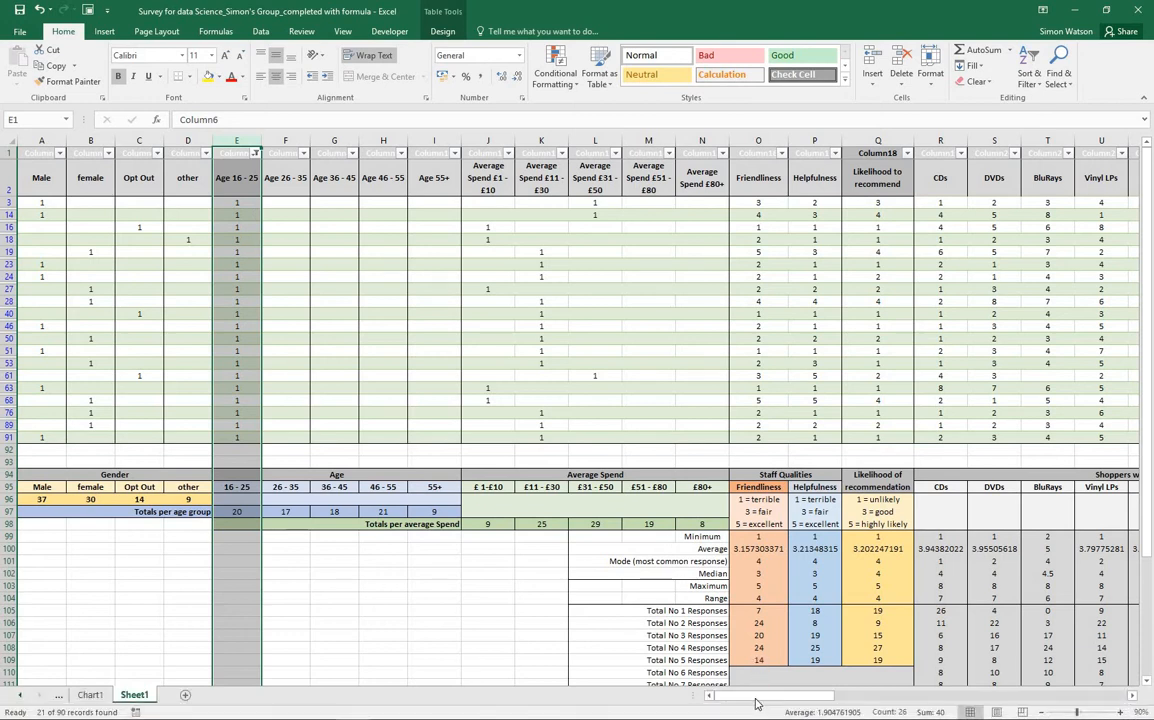
left_click_drag(757, 697, 790, 698)
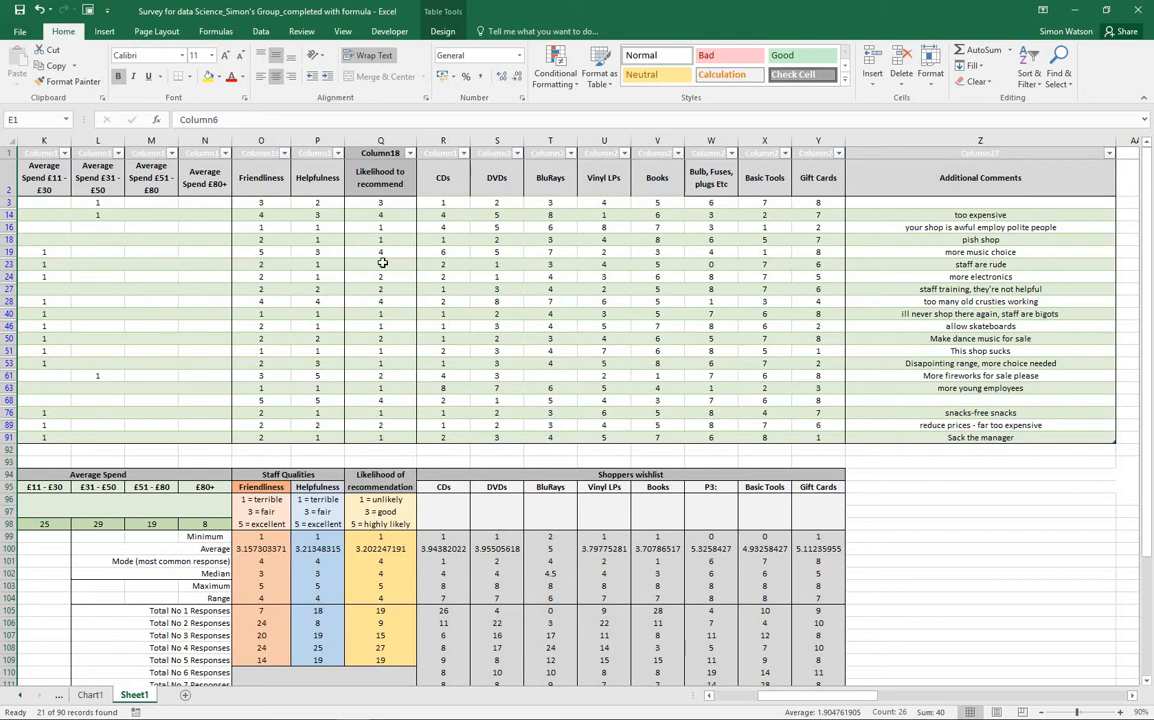
left_click_drag(774, 696, 735, 697)
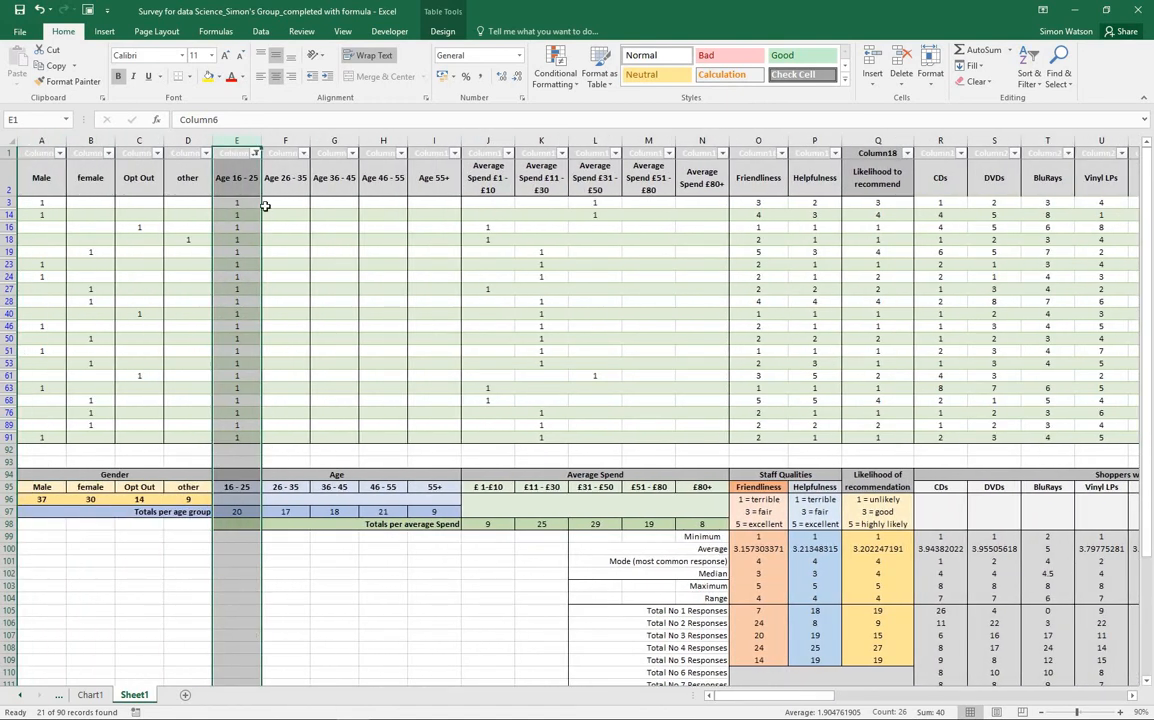
Reset the Age 16 - 25 filter to include all values, restoring the full list of responses
left_click(255, 155)
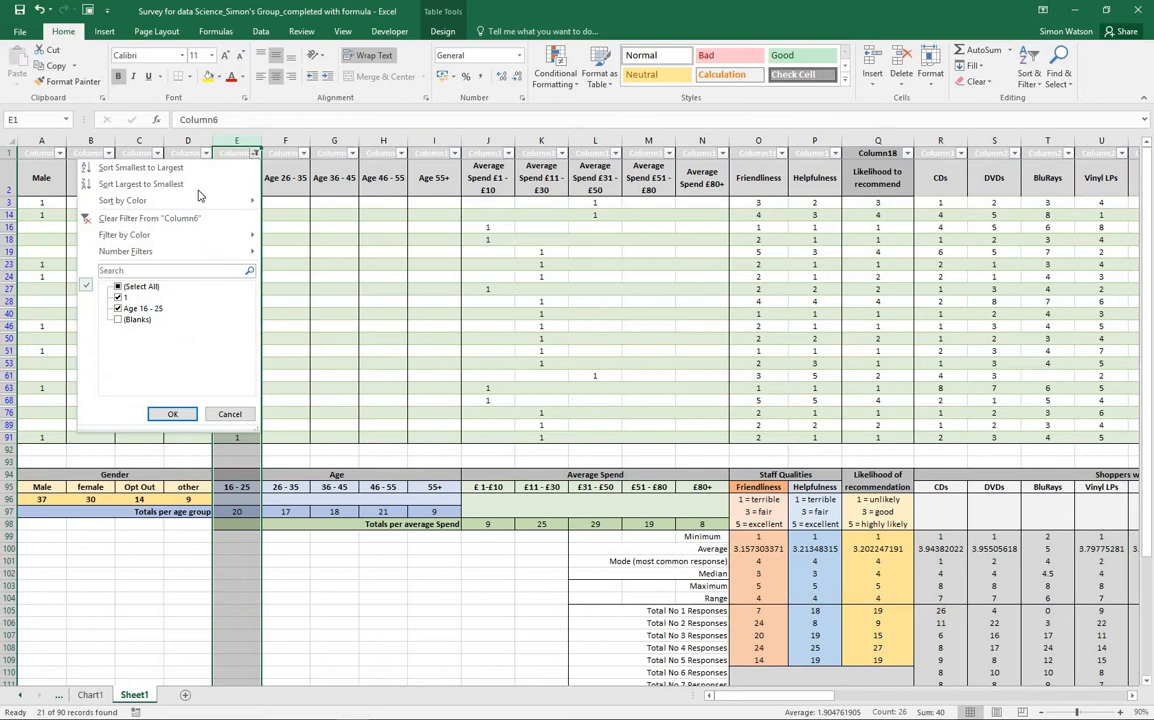
left_click(119, 287)
left_click(173, 415)
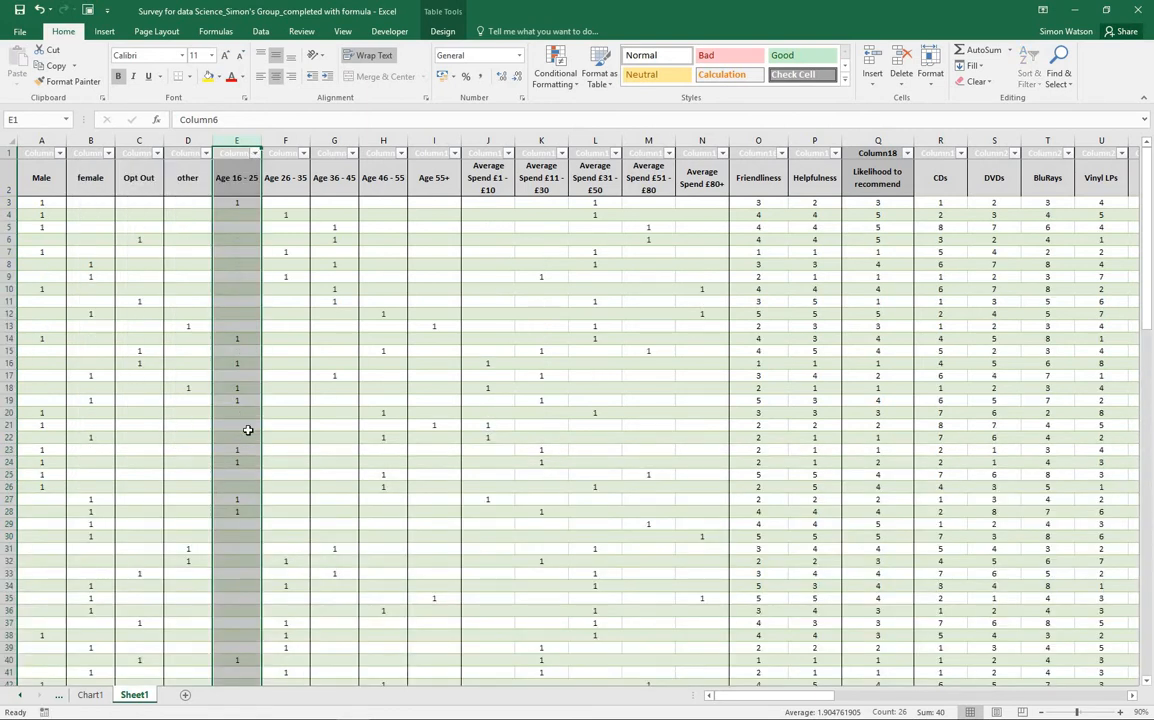
scroll(258, 471, "down", 6)
scroll(475, 507, "up", 6)
Filter the Friendliness column to keep only ratings of 5 and the Friendliness heading, and review the matching respondents
left_click_drag(741, 703, 759, 700)
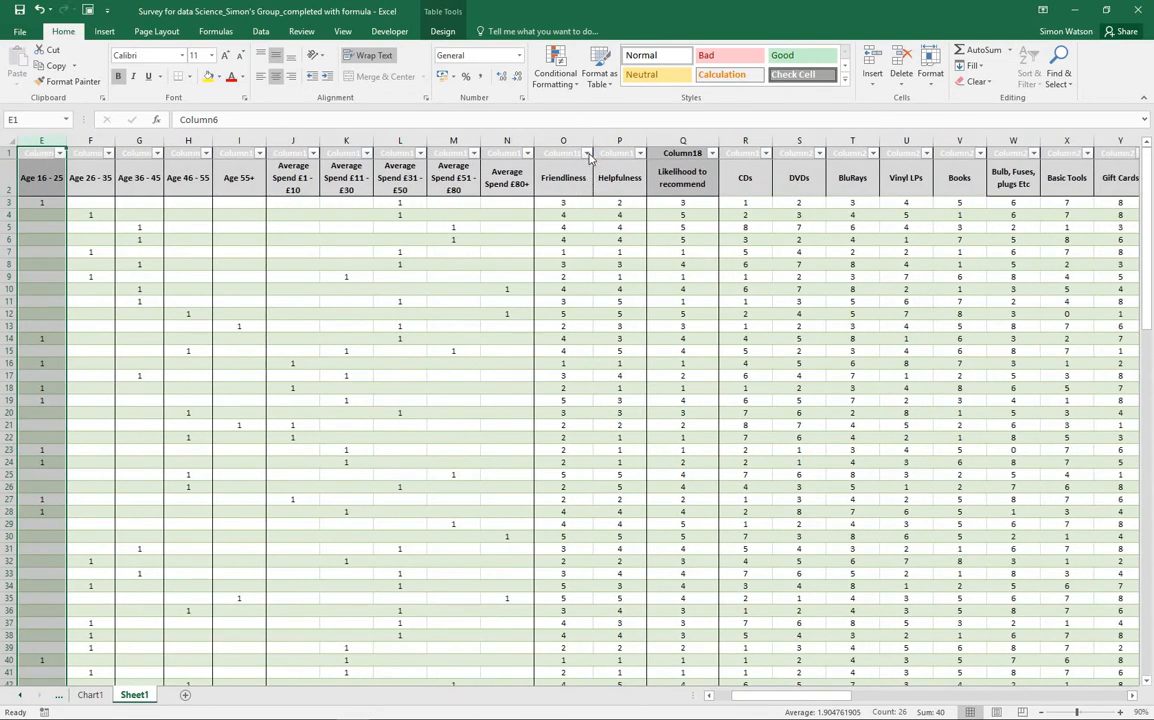
left_click(588, 155)
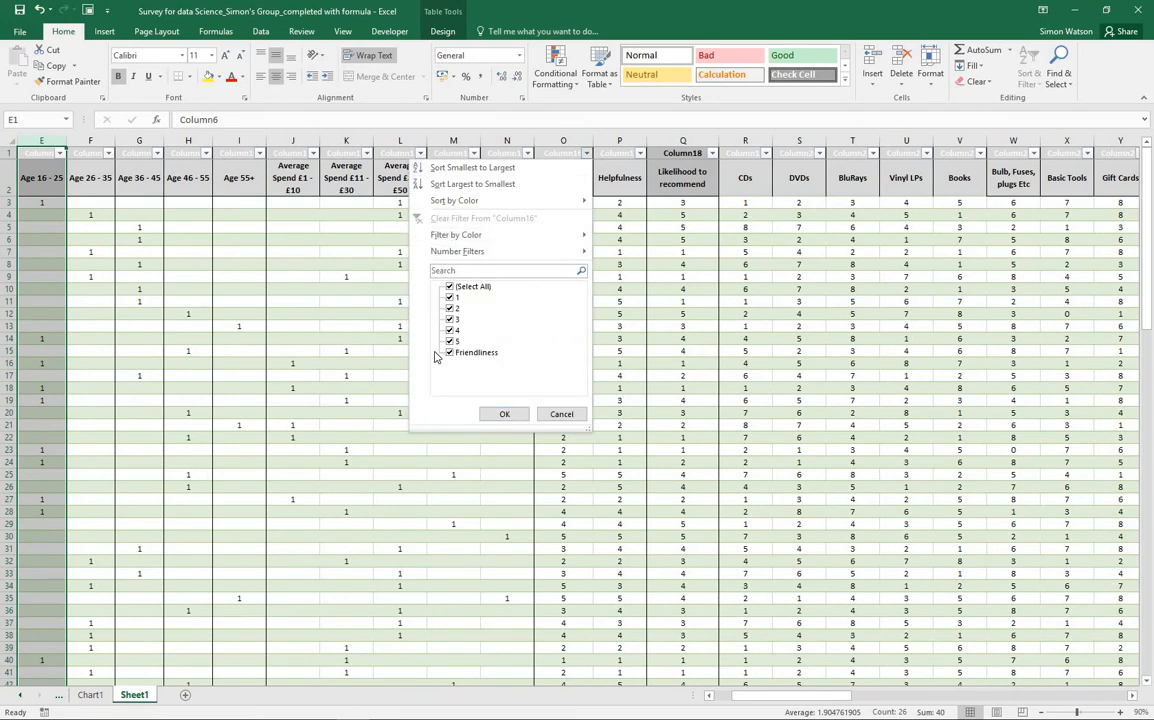
left_click(450, 287)
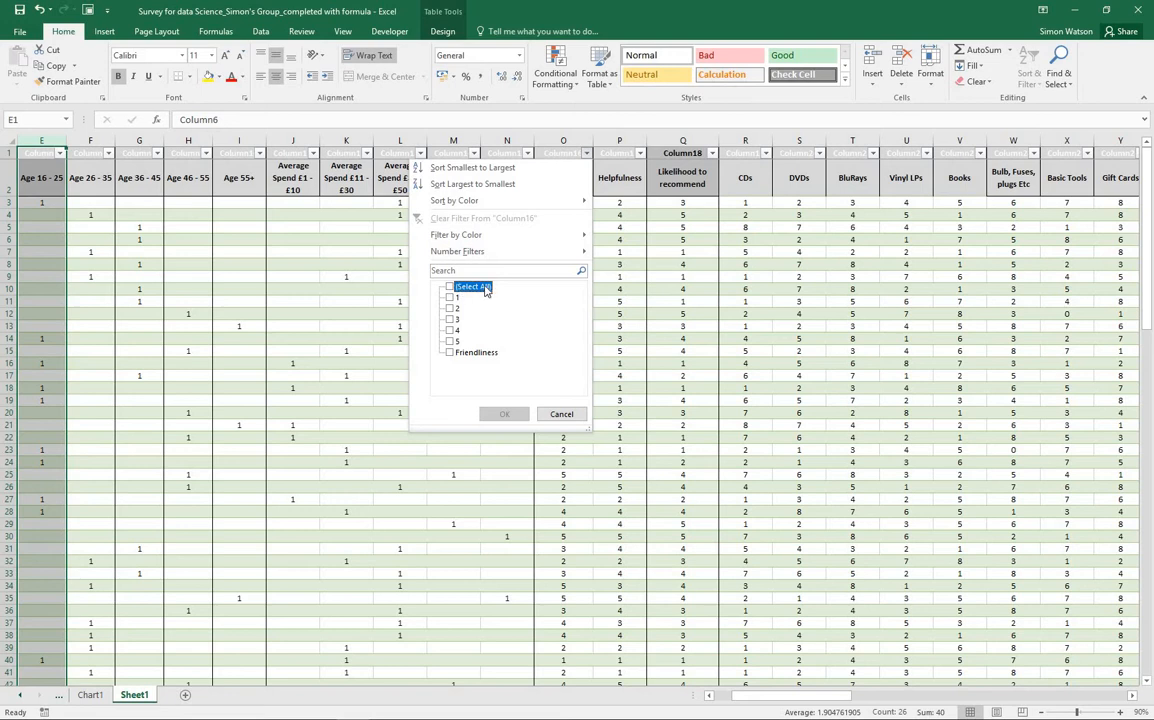
left_click(450, 287)
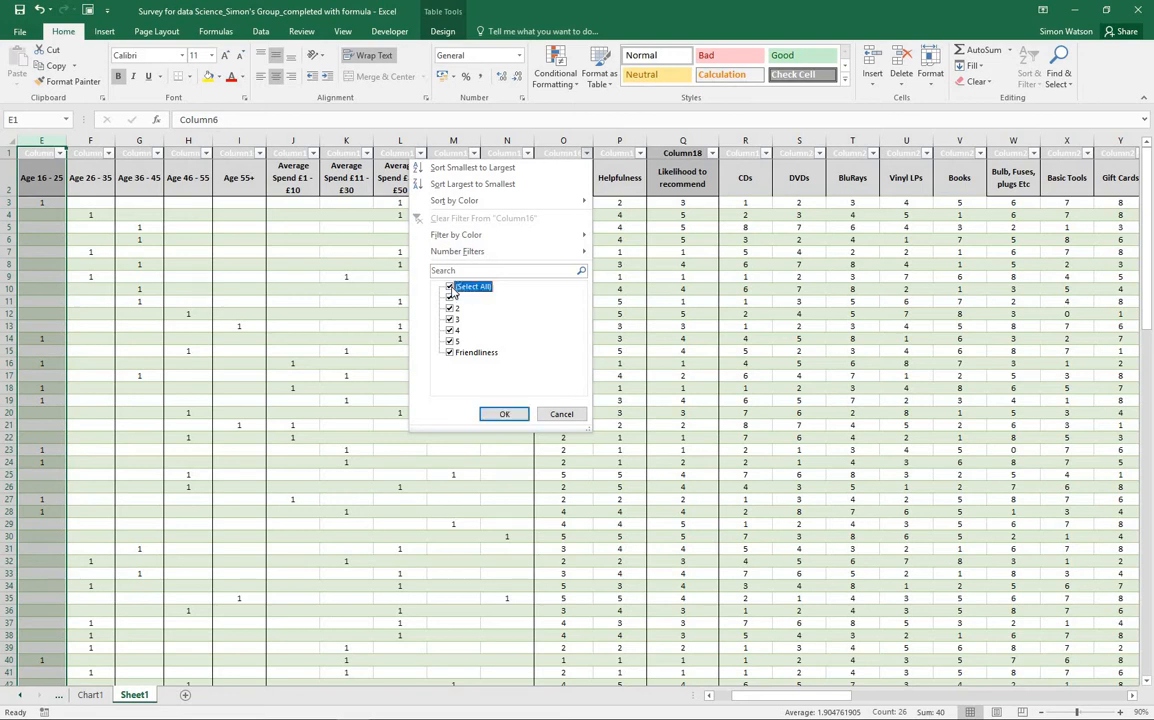
left_click(450, 287)
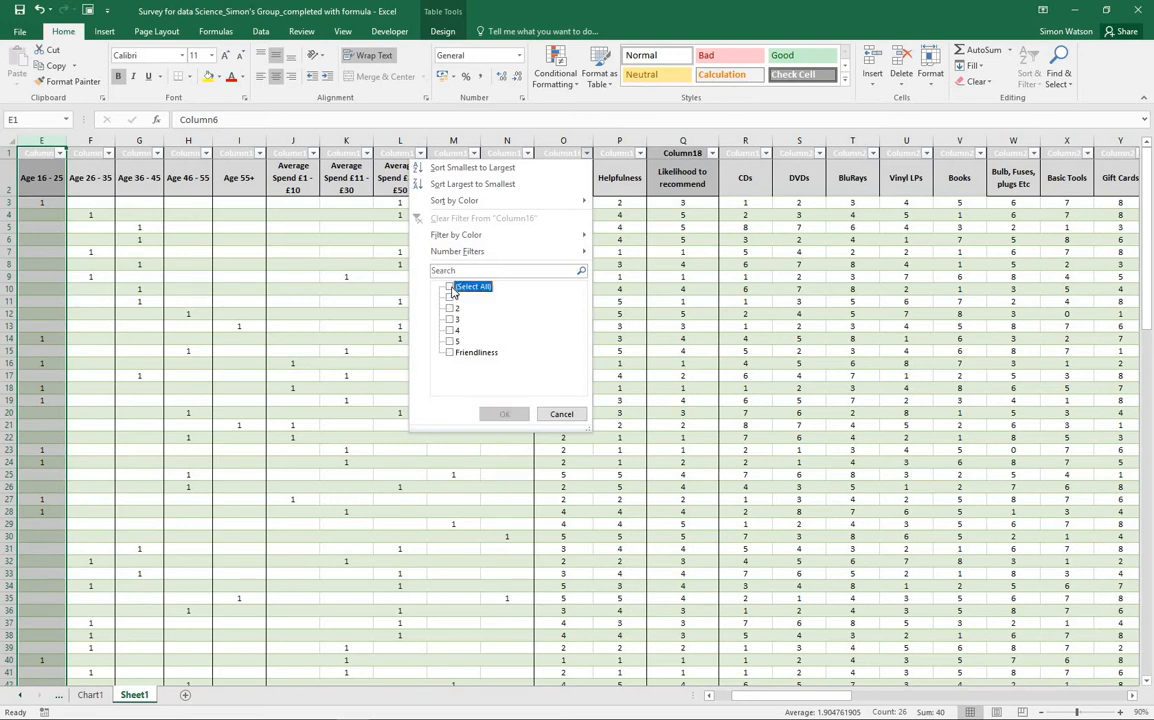
left_click(450, 341)
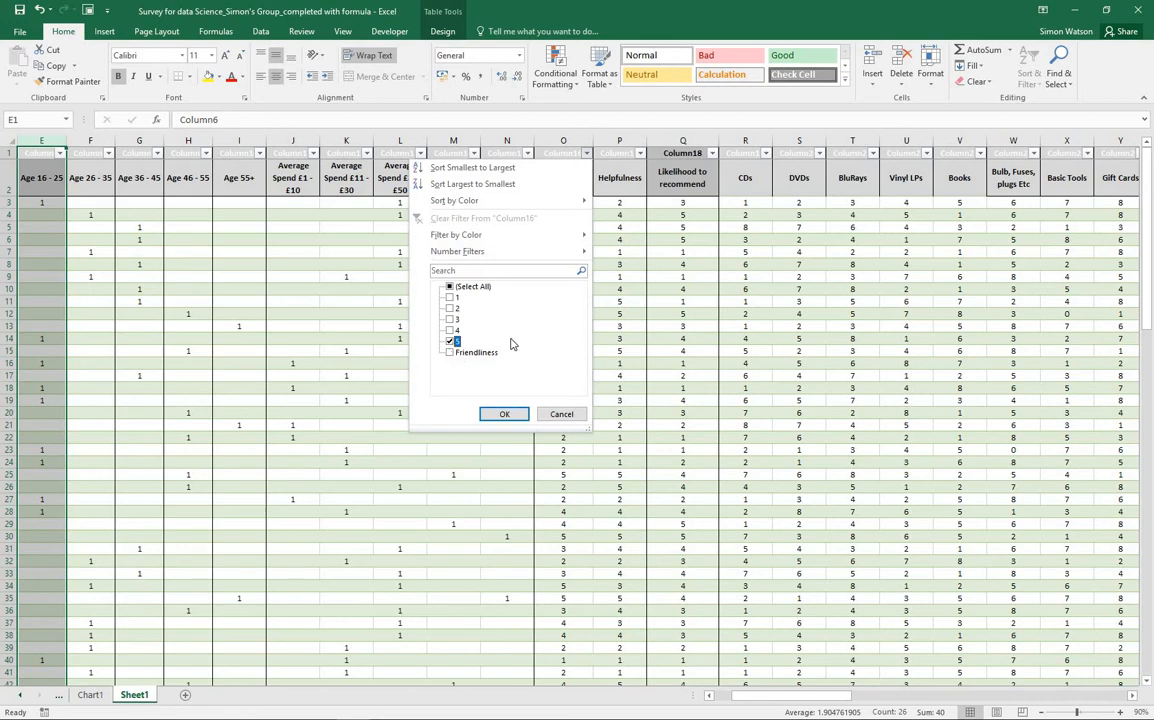
left_click(451, 353)
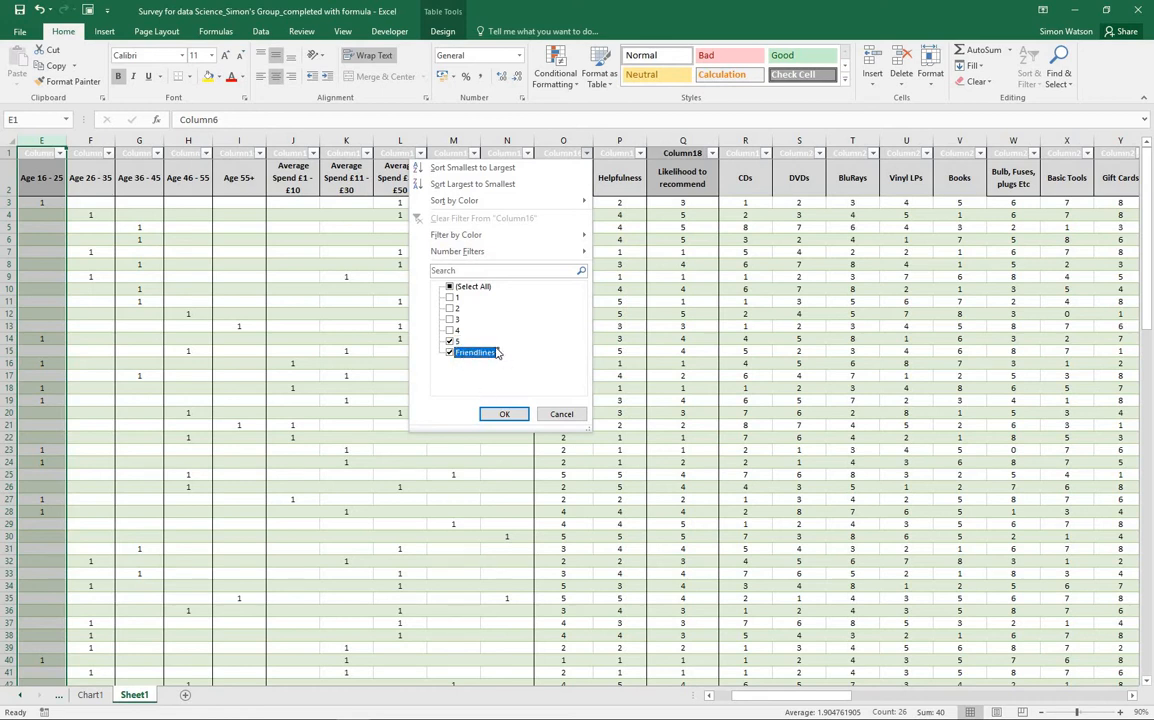
left_click(504, 415)
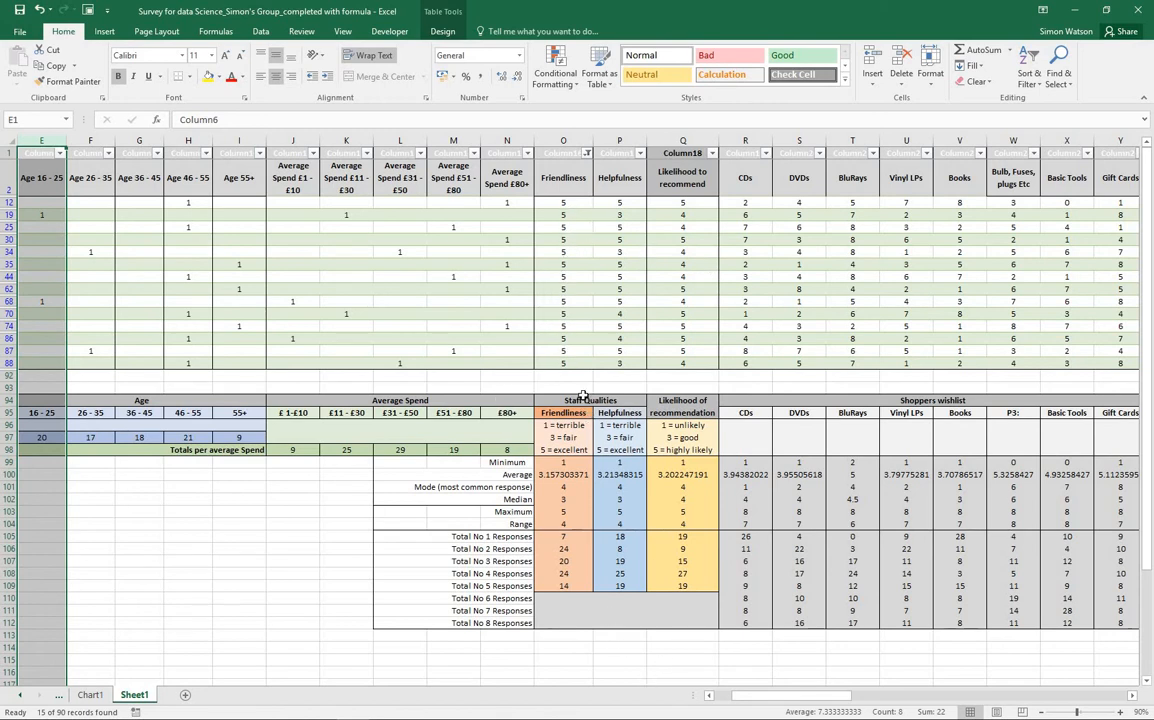
left_click_drag(750, 695, 730, 695)
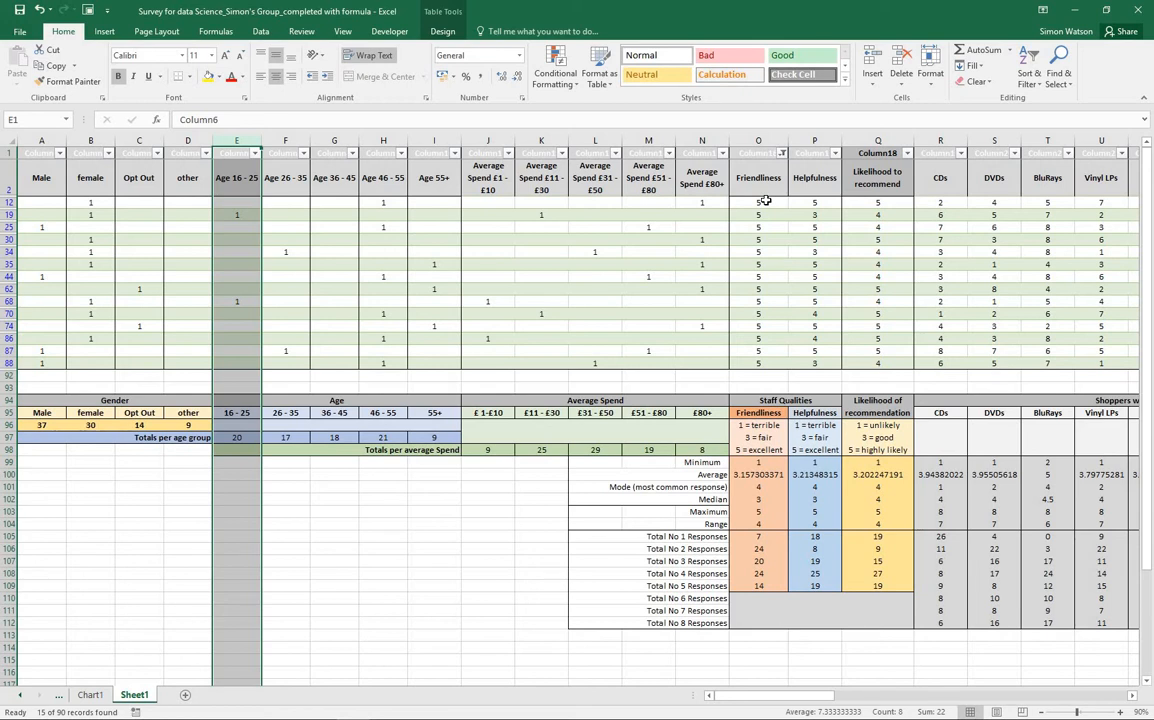
Reset the Friendliness filter to include all values so every survey row is shown
left_click(782, 153)
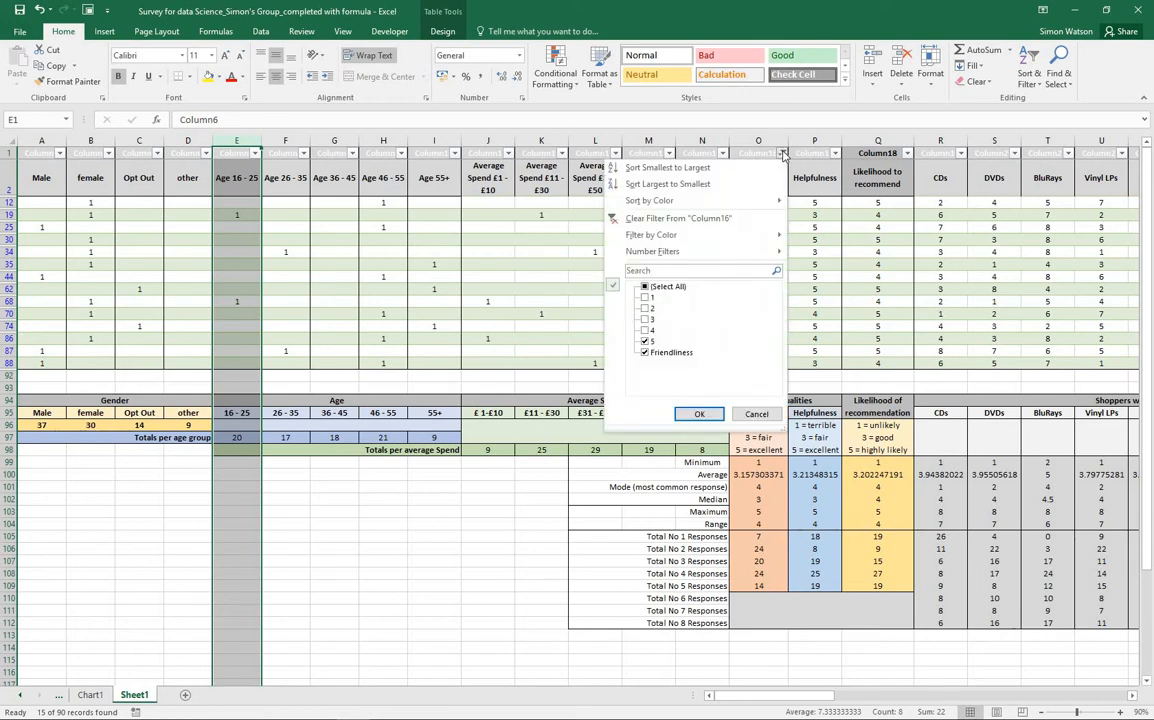
left_click(645, 288)
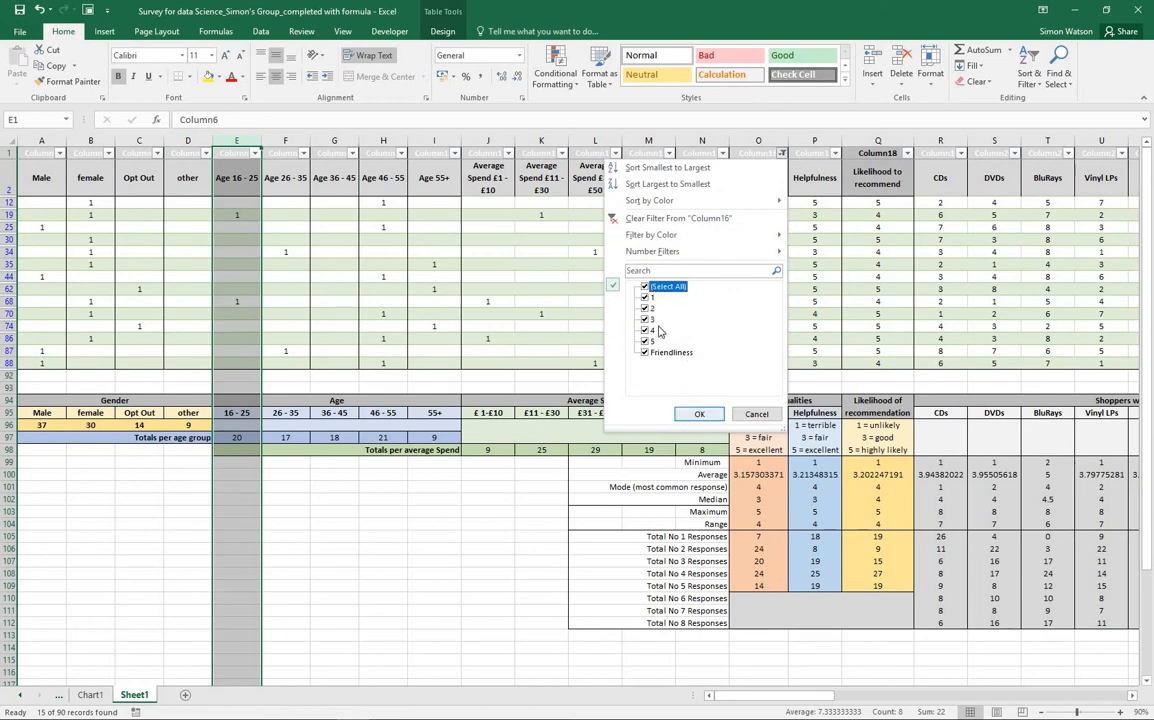
left_click(694, 413)
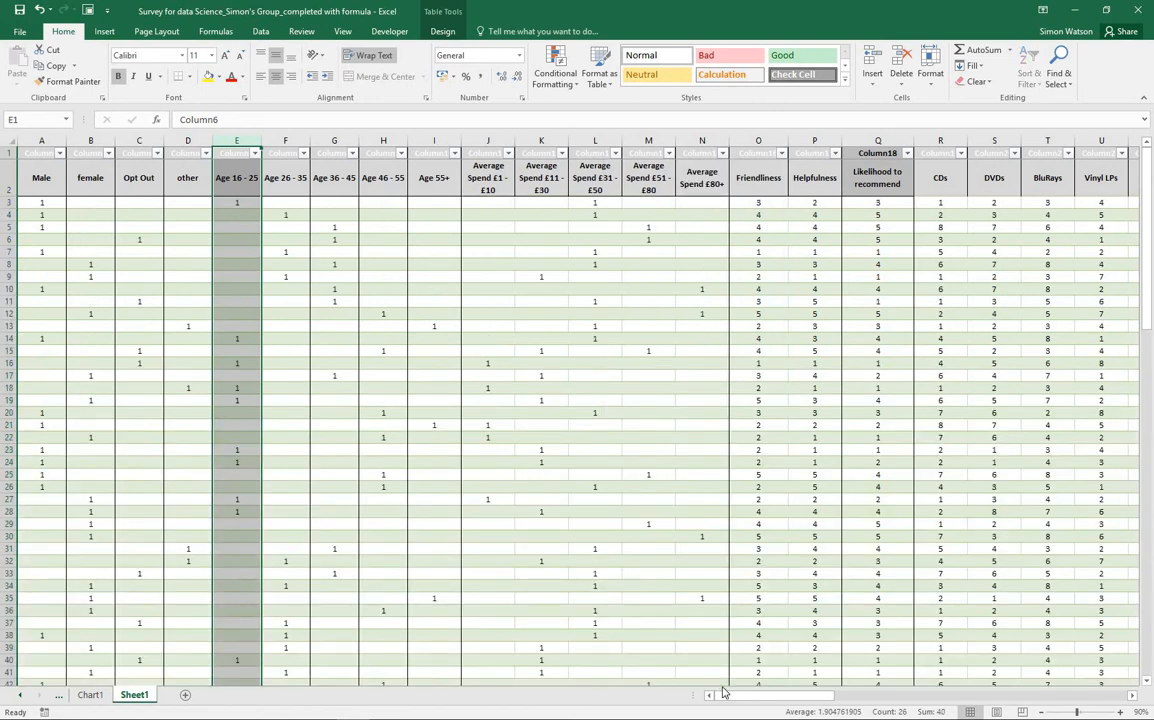
left_click_drag(726, 697, 175, 405)
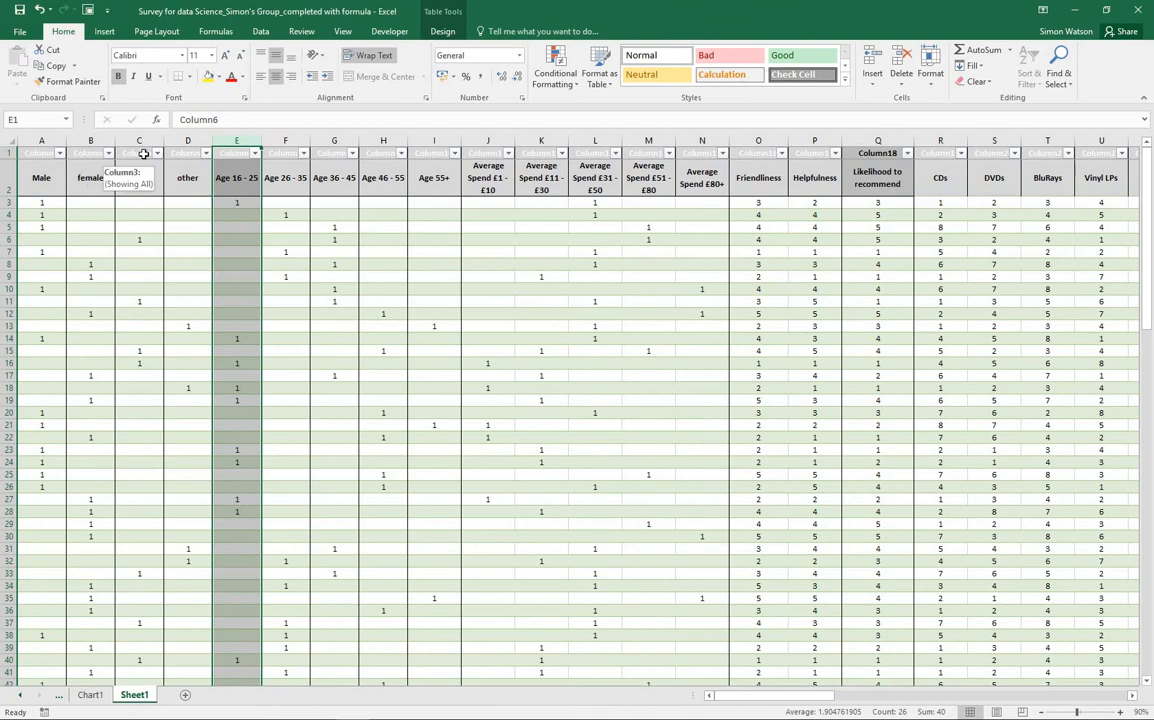
Filter the Opt Out column to exclude blanks and review those respondents' answers through to the Additional Comments
left_click(157, 153)
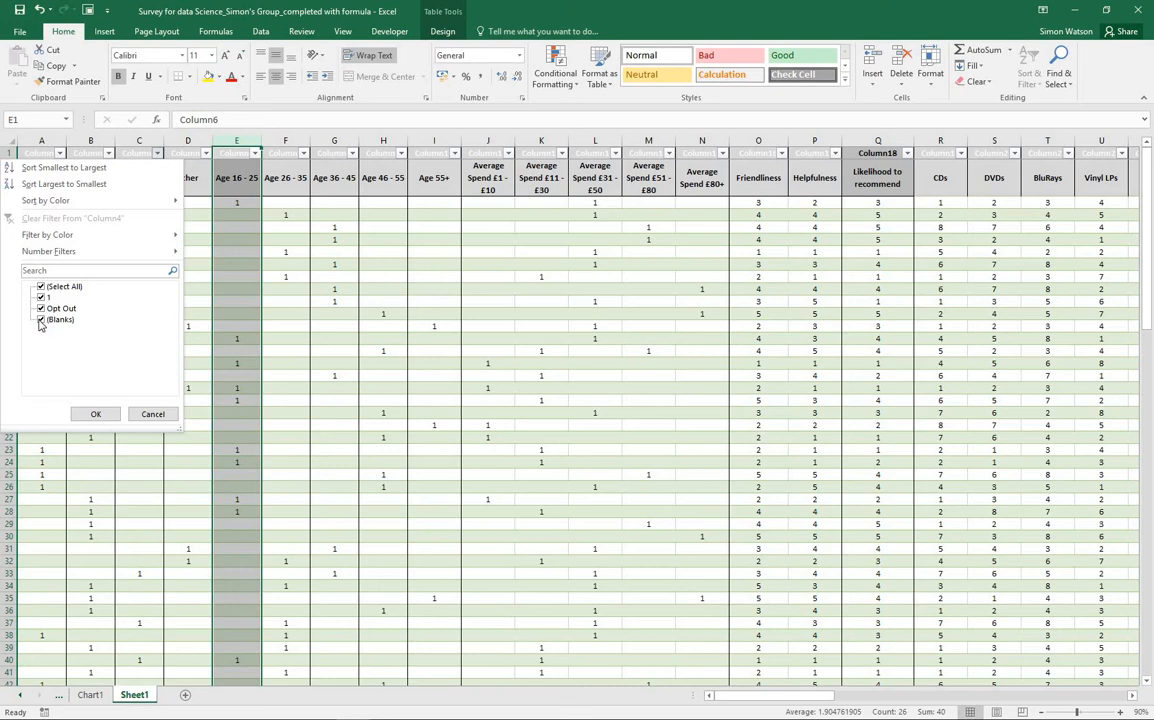
left_click(41, 320)
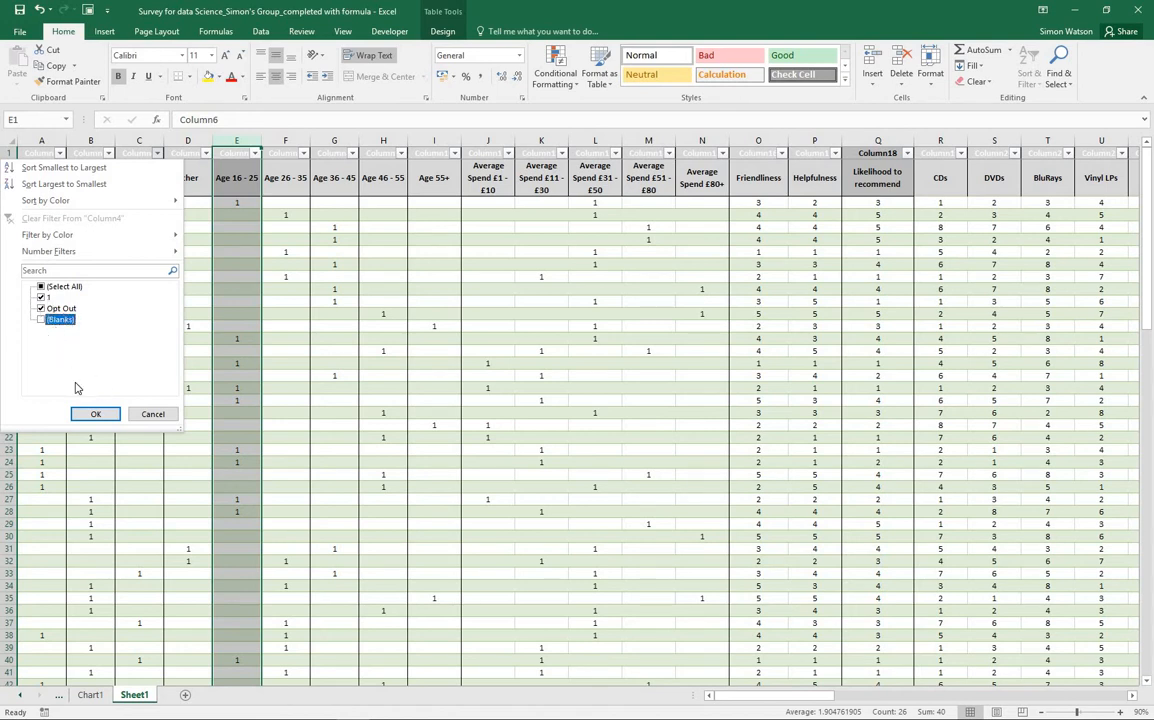
left_click(92, 414)
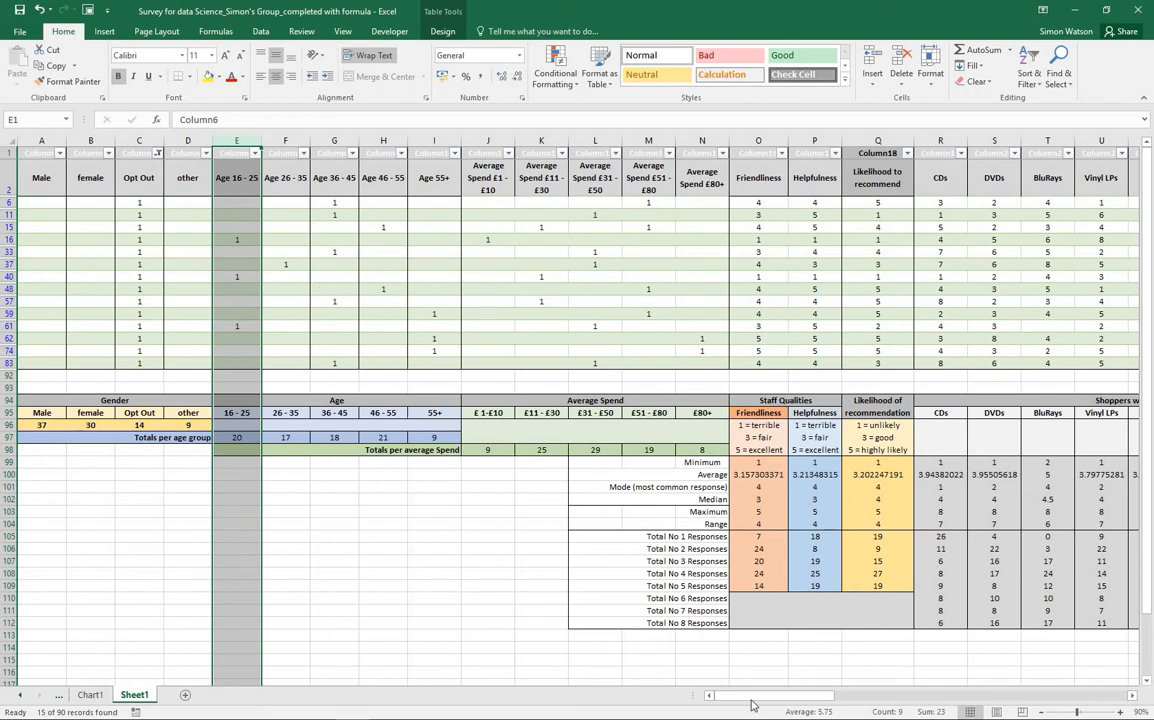
left_click_drag(755, 697, 812, 697)
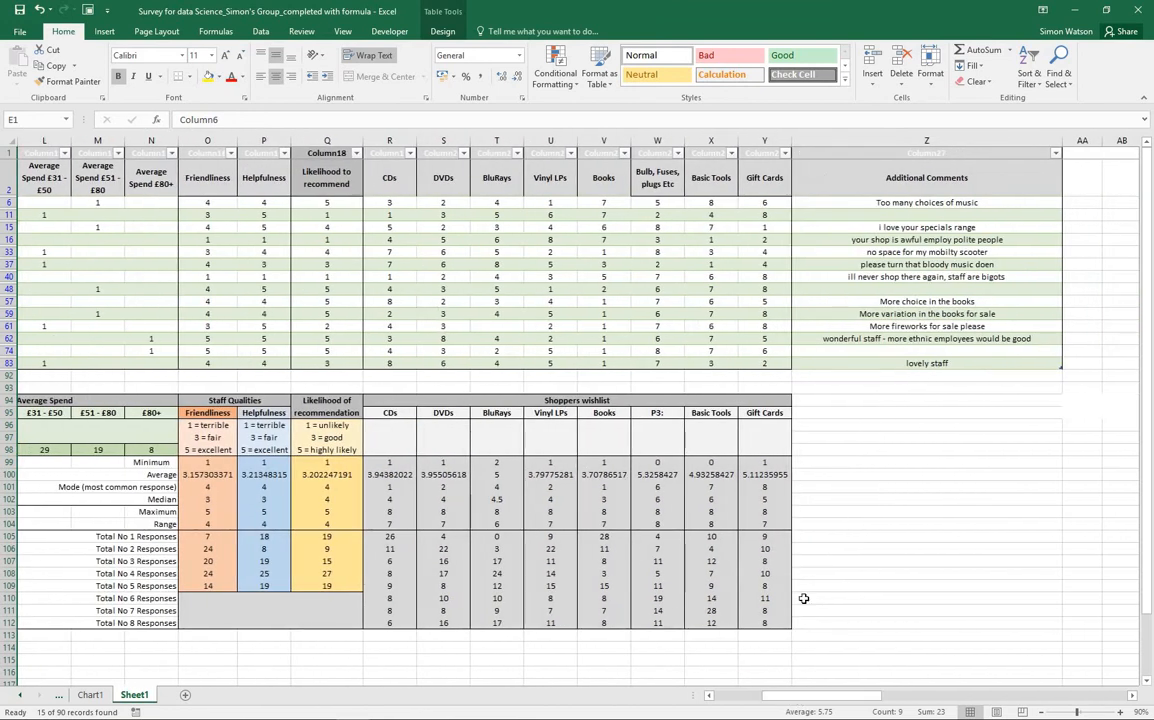
left_click_drag(871, 696, 825, 697)
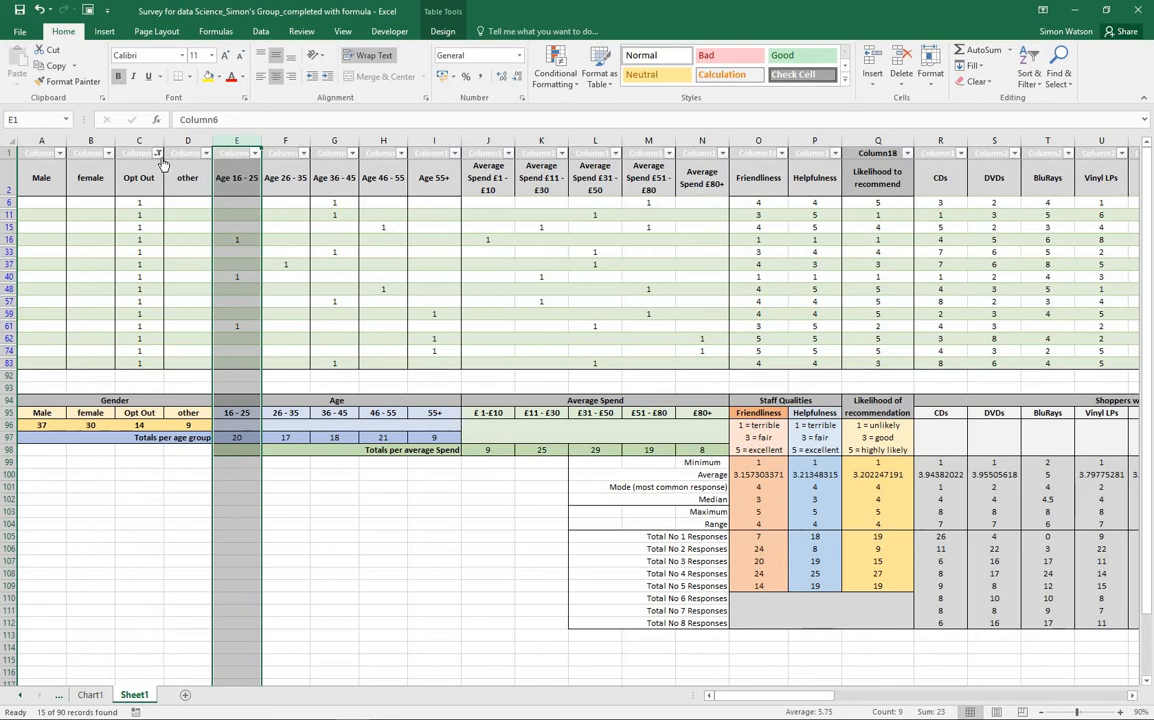
Reset the Opt Out filter to include all values and look through the full list of survey responses
left_click(158, 153)
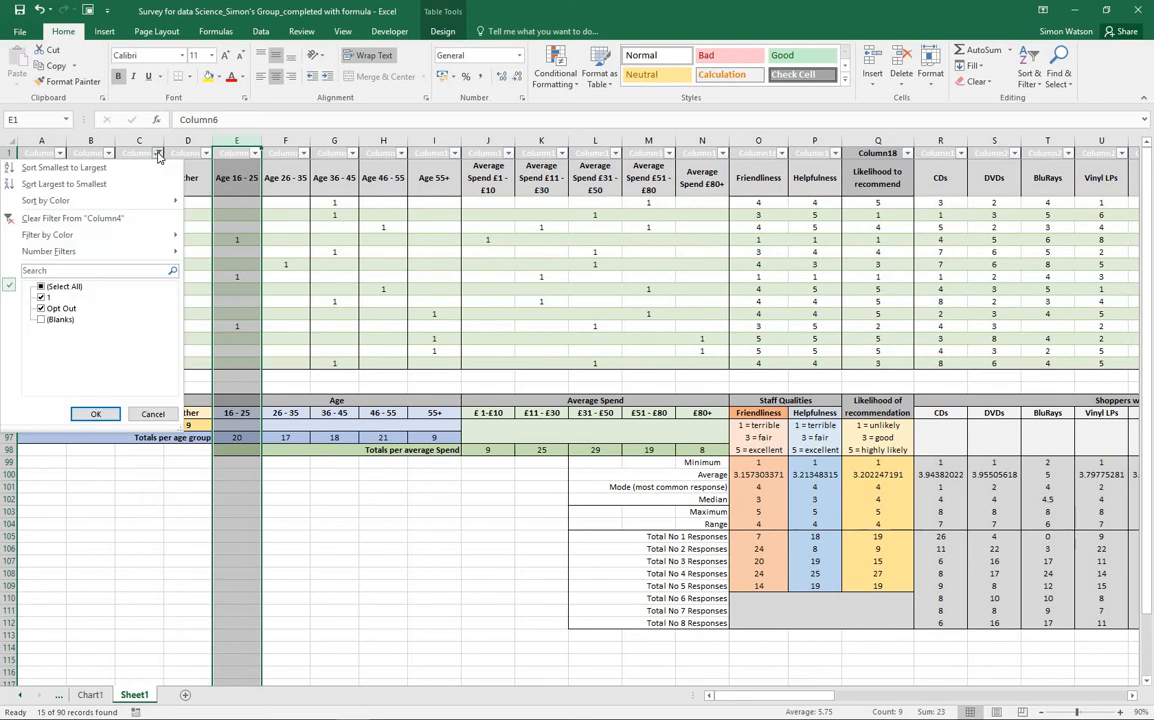
left_click(41, 287)
left_click(91, 414)
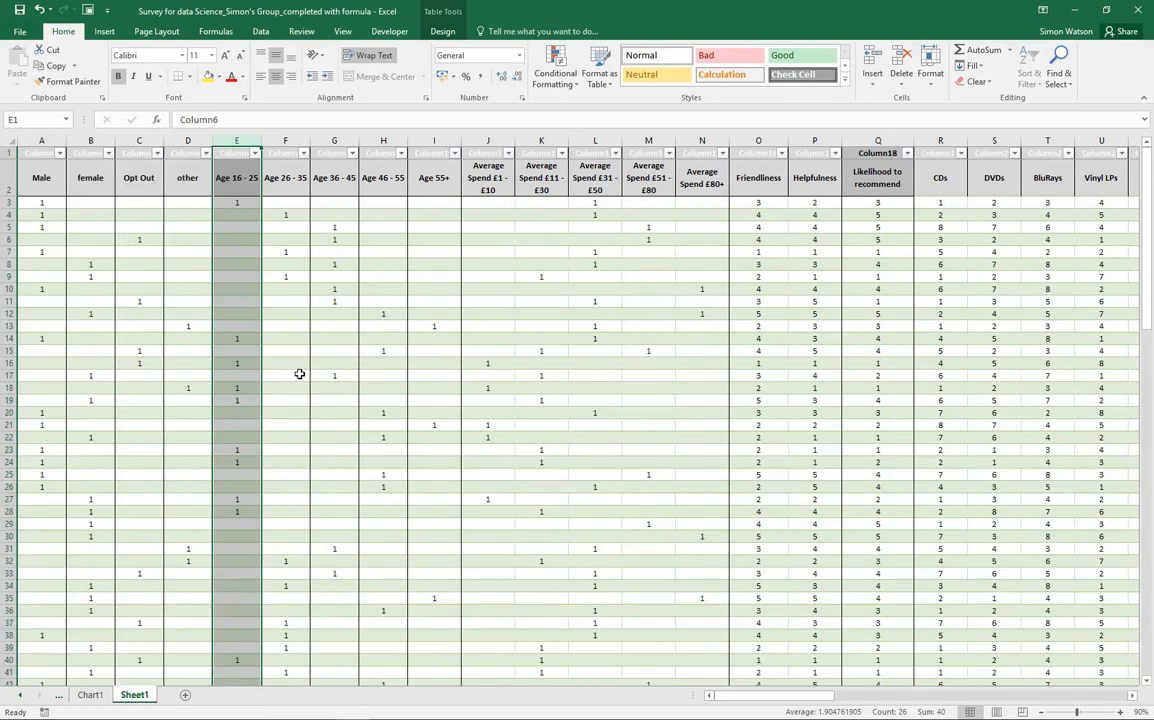
scroll(292, 386, "down", 14)
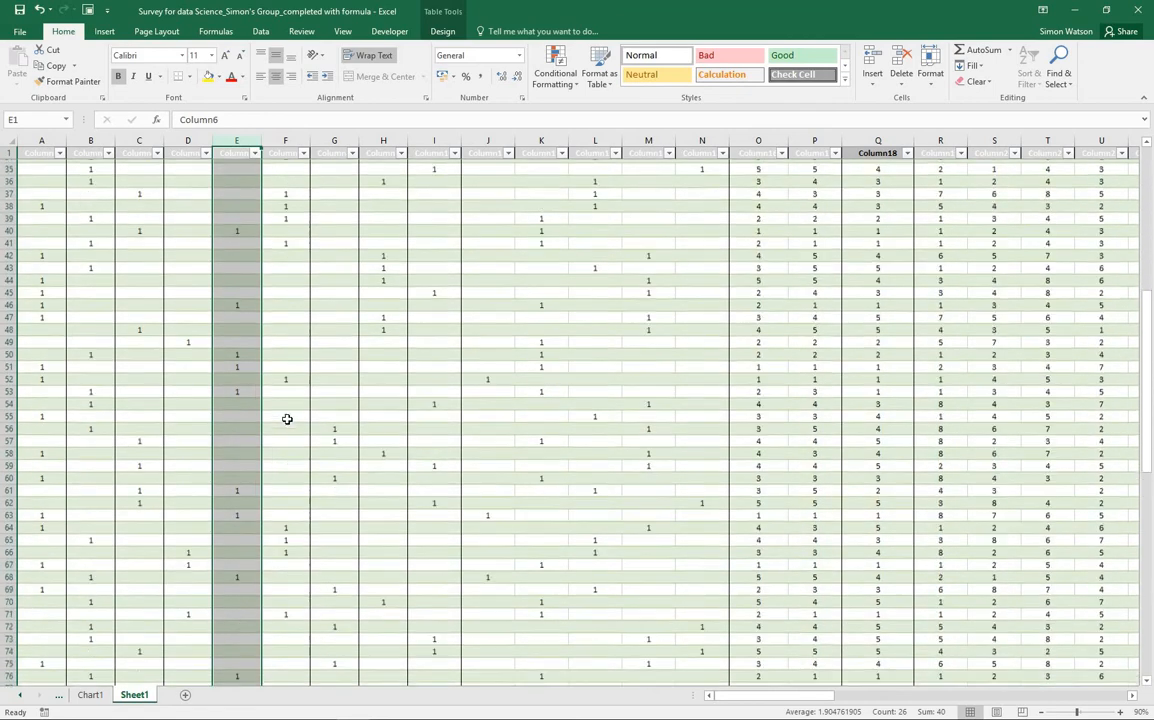
scroll(287, 418, "down", 6)
scroll(287, 420, "up", 8)
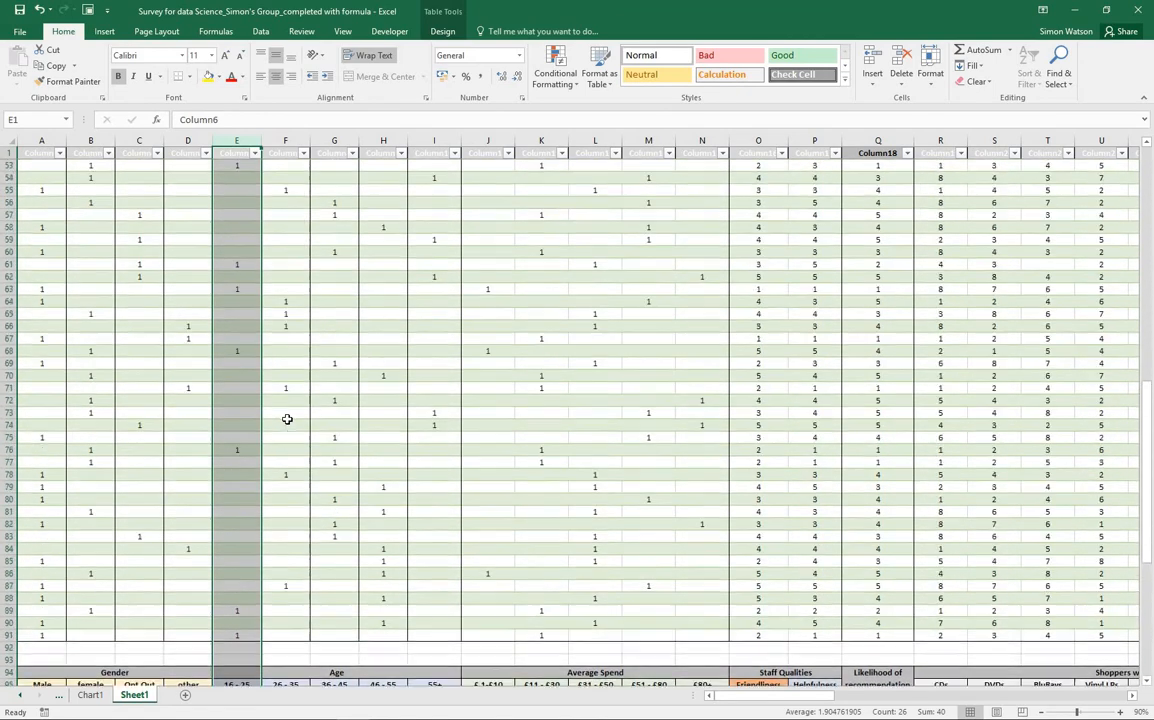
scroll(287, 420, "up", 7)
scroll(95, 190, "up", 6)
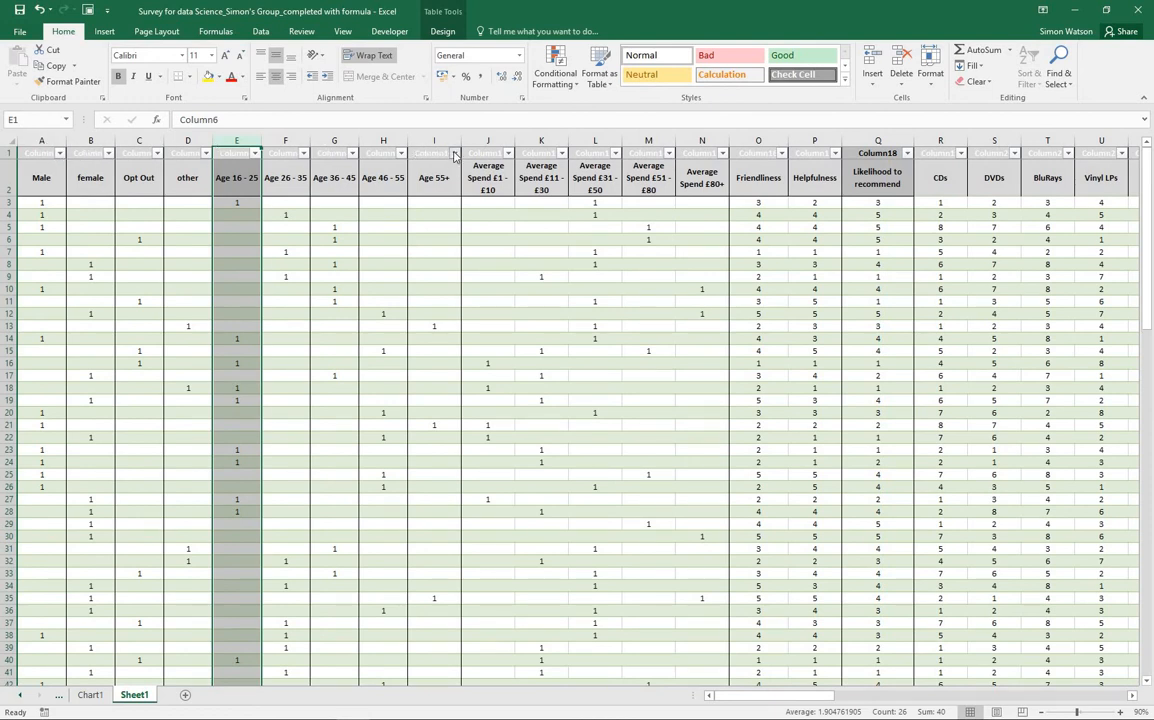
Filter the Age 55+ column to exclude blanks, keeping only respondents in that age group
left_click(455, 153)
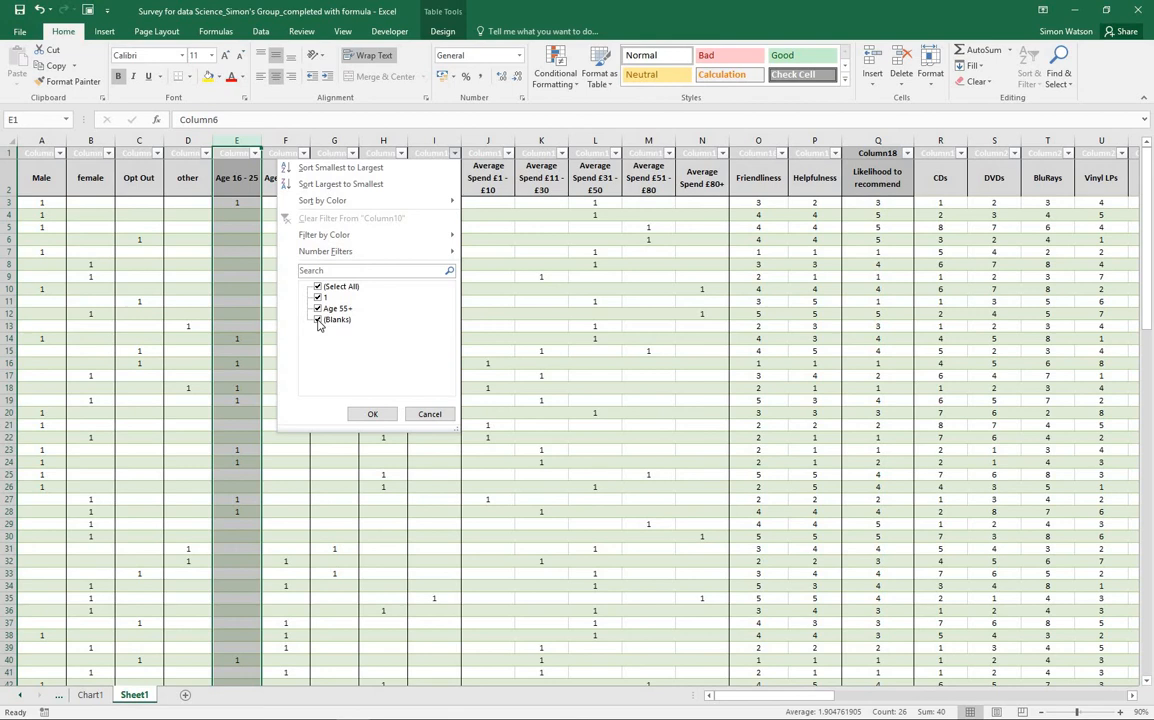
left_click(318, 321)
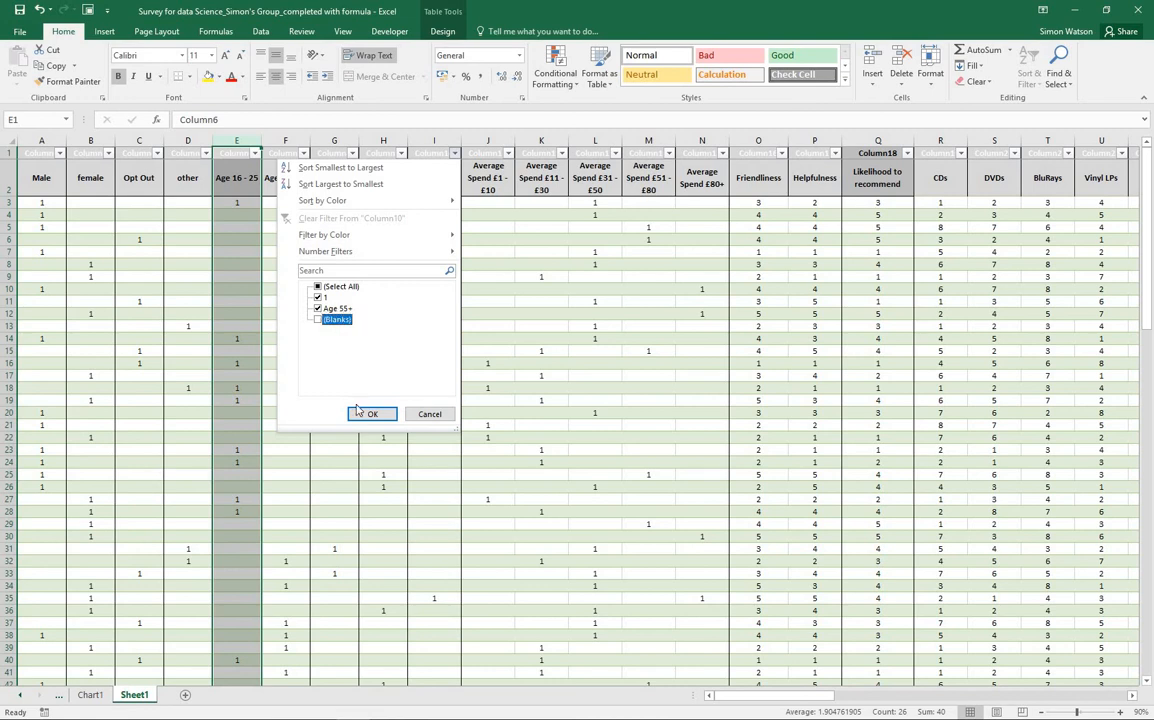
left_click(359, 412)
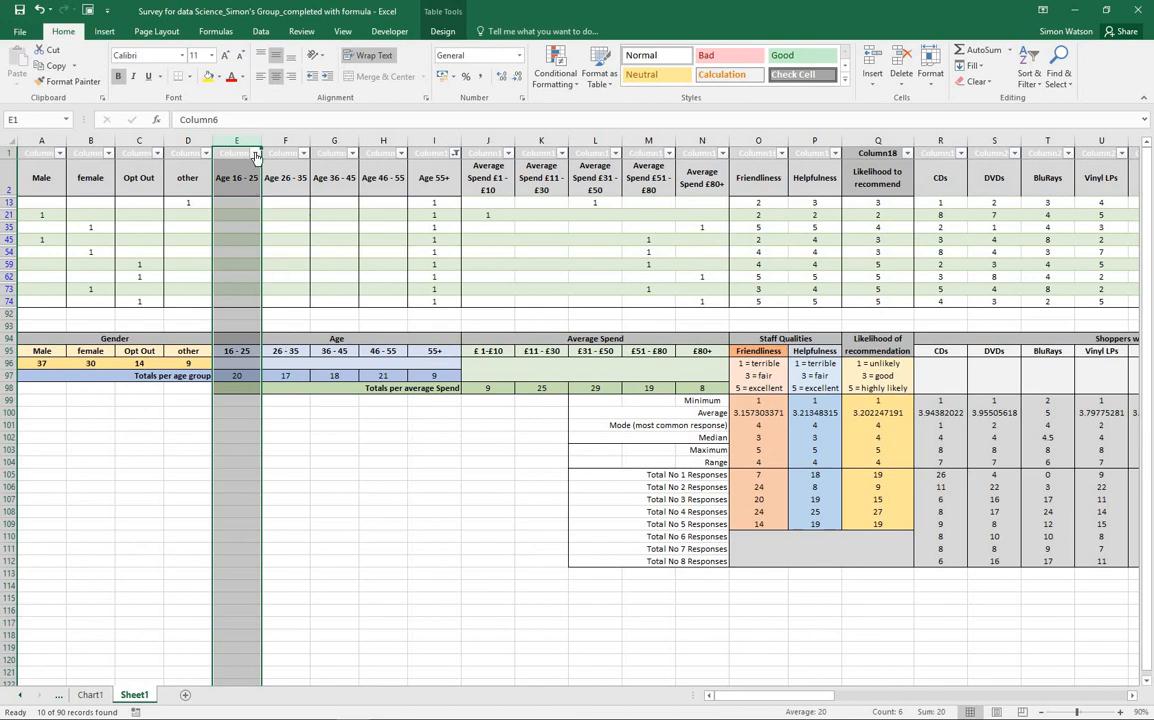
Reset the Age 55+ filter to include blanks again so every survey row is shown
left_click(455, 153)
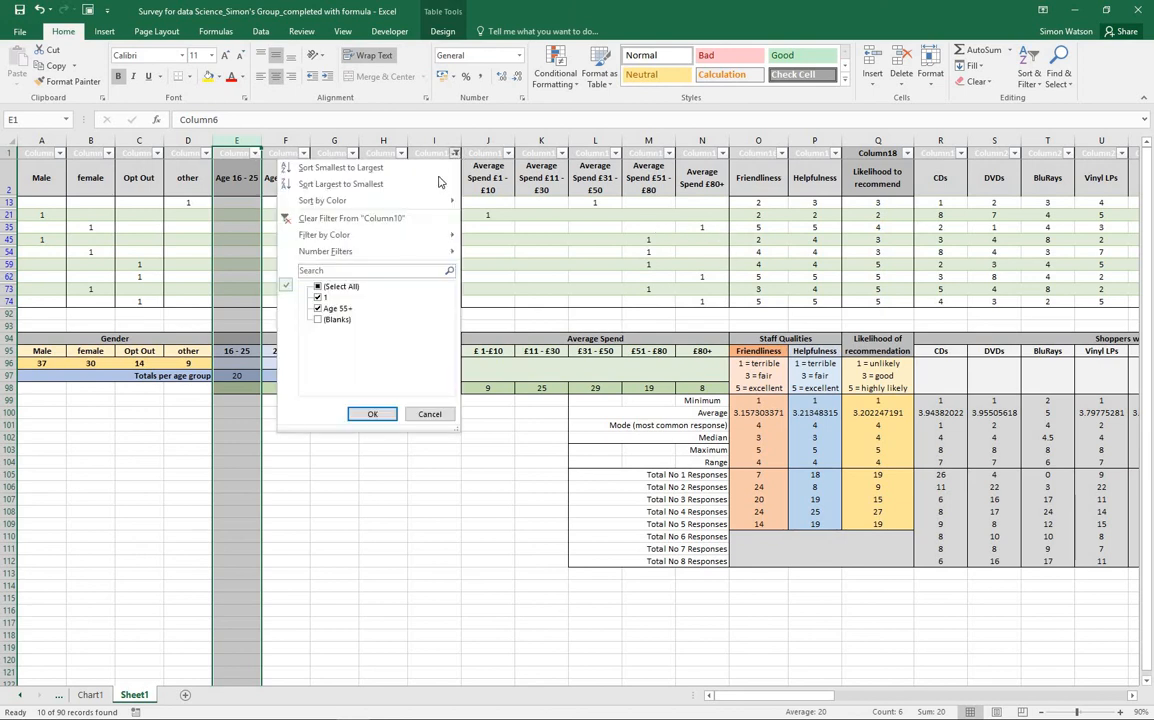
left_click(317, 321)
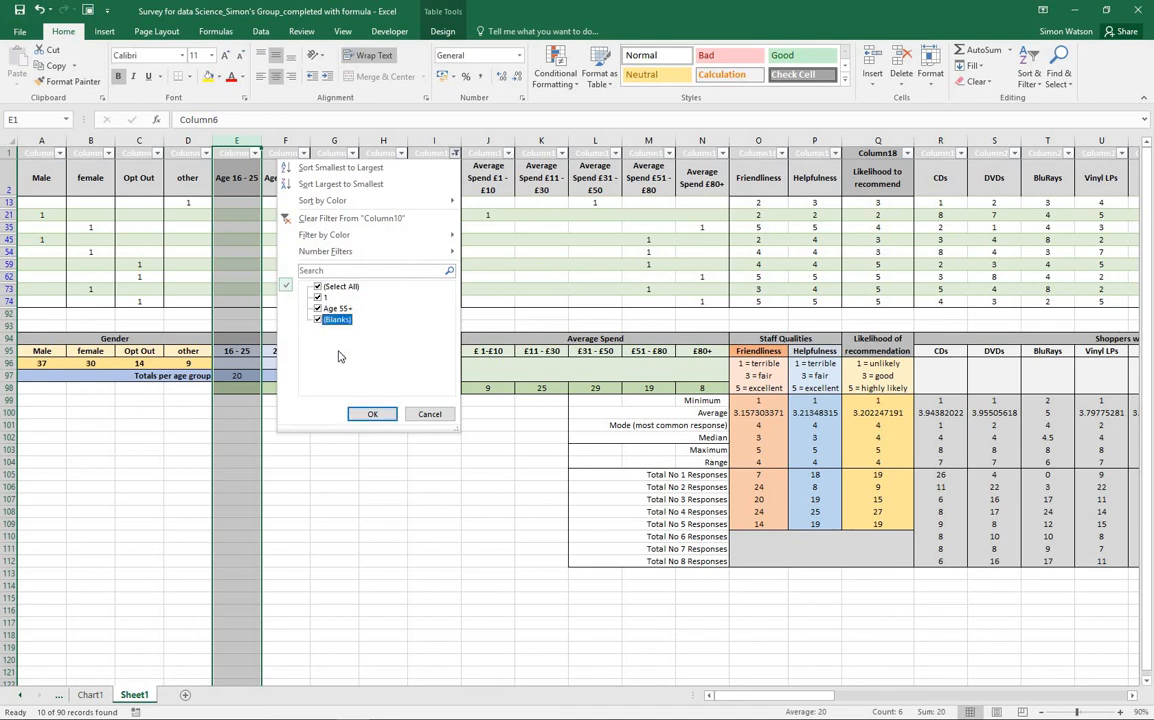
left_click(371, 415)
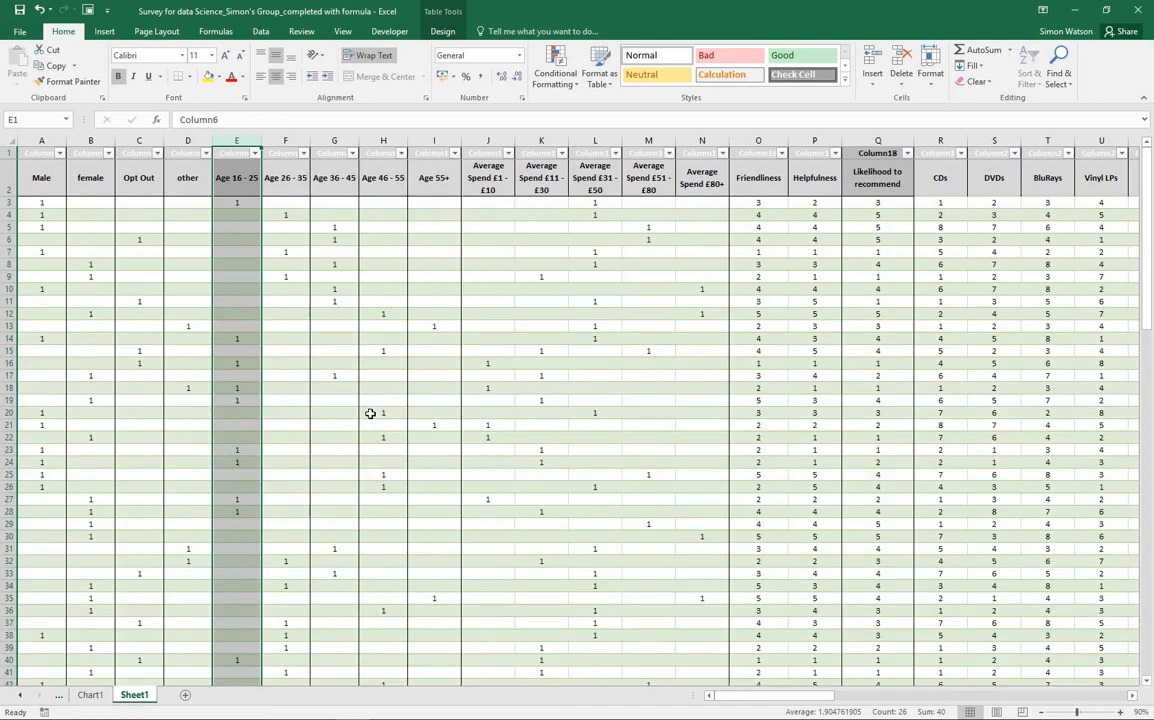